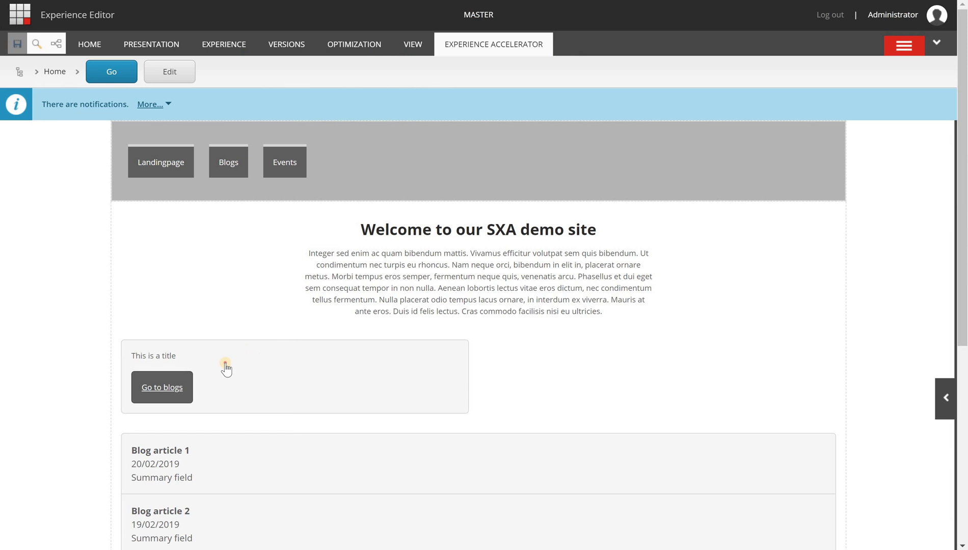
Switch the promo to its second design variant, then back to Default.
click(226, 366)
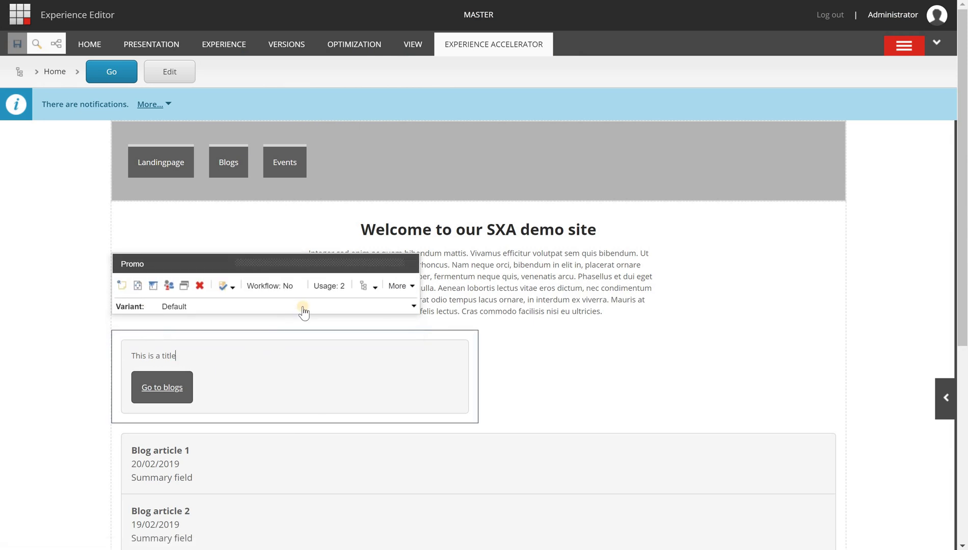
click(303, 307)
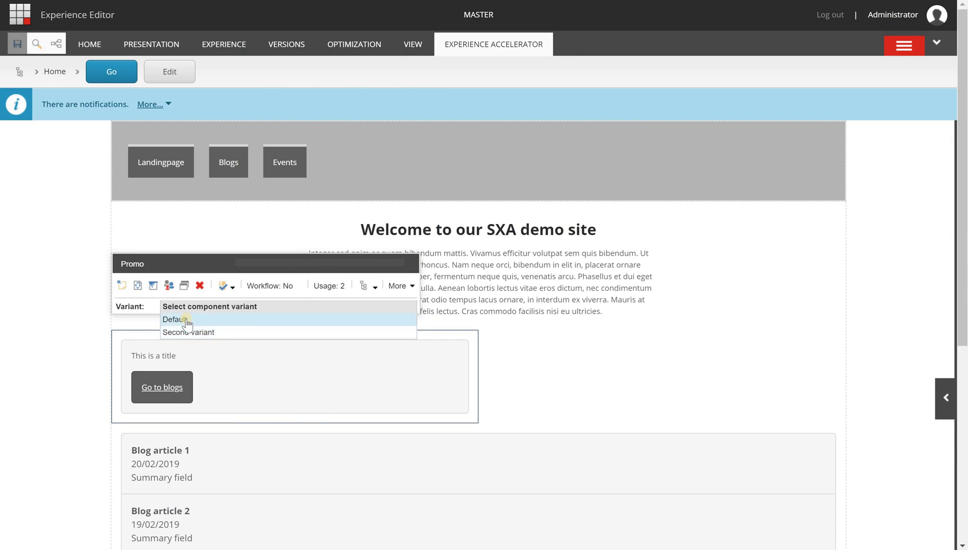
click(203, 329)
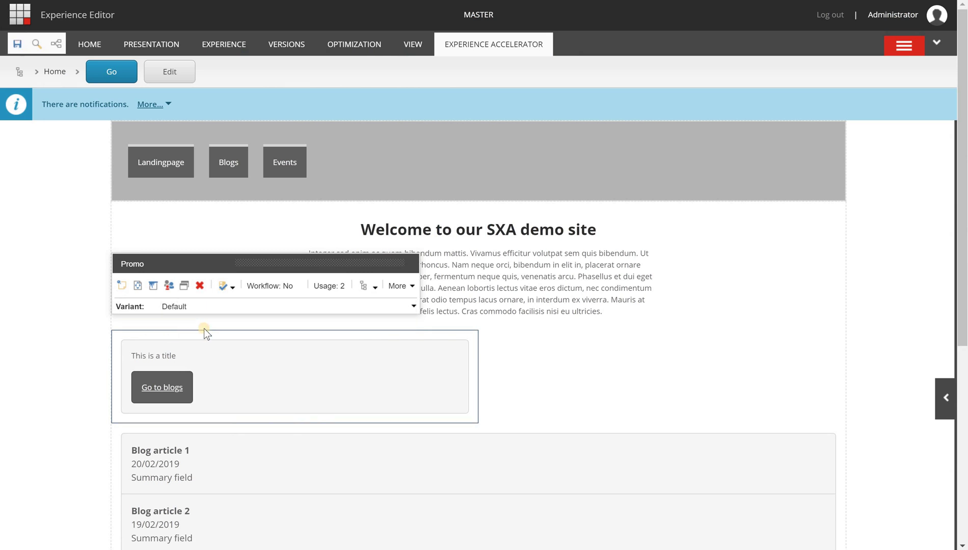
scroll(147, 315, down, 3)
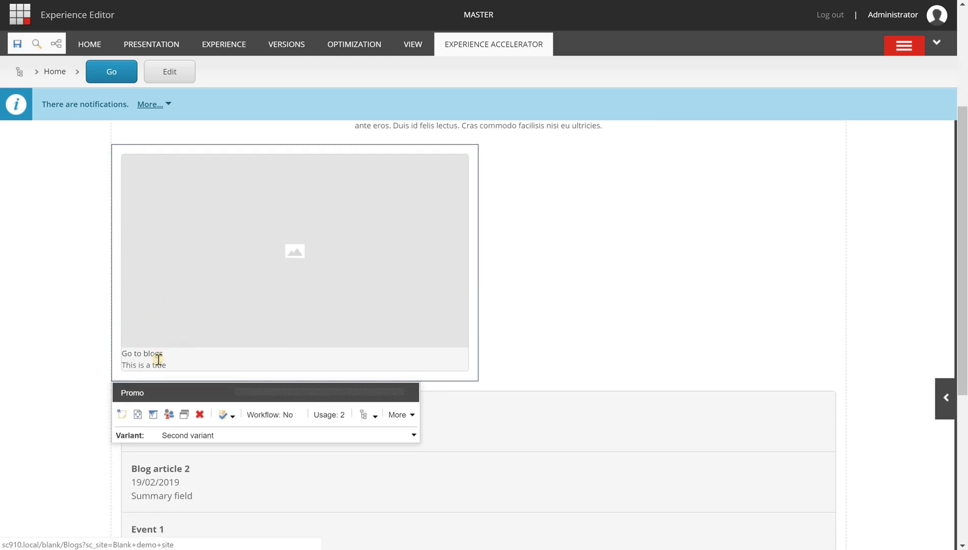
scroll(219, 387, up, 1)
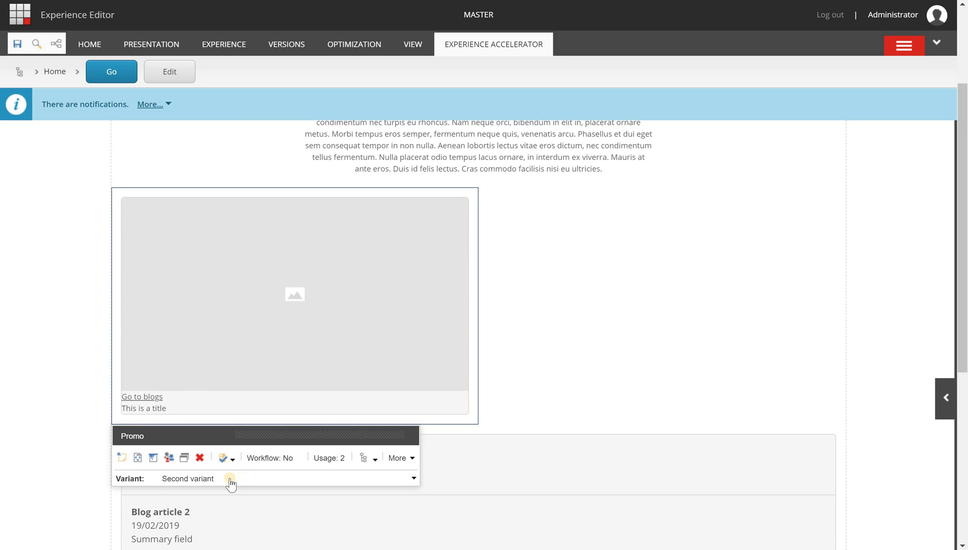
click(227, 479)
click(204, 505)
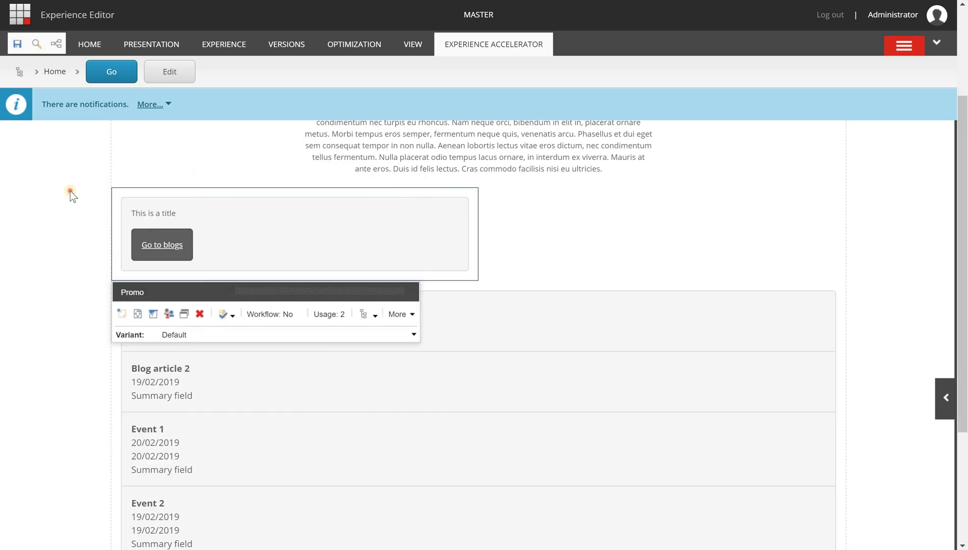
Set up a promo test with component design variation enabled, cancelling the alternate design browse.
click(187, 202)
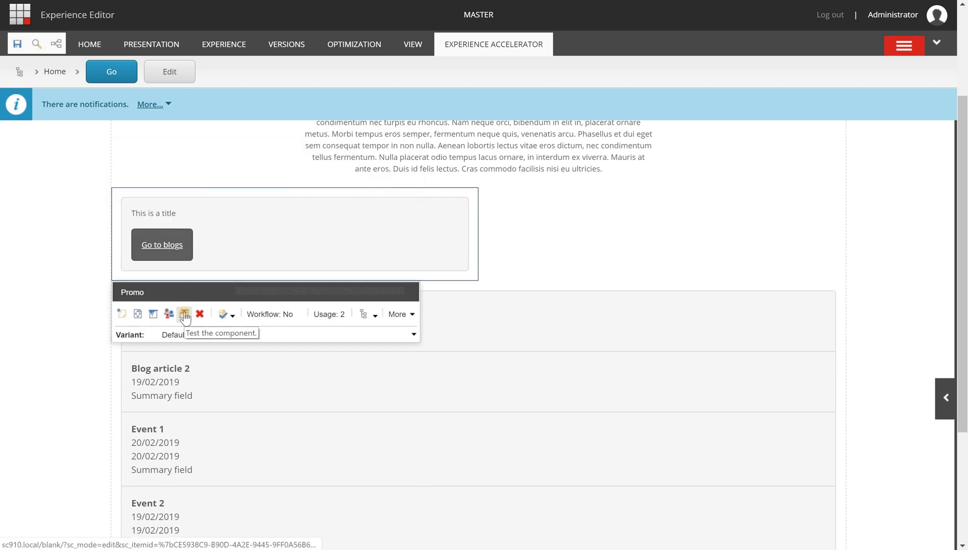
click(184, 314)
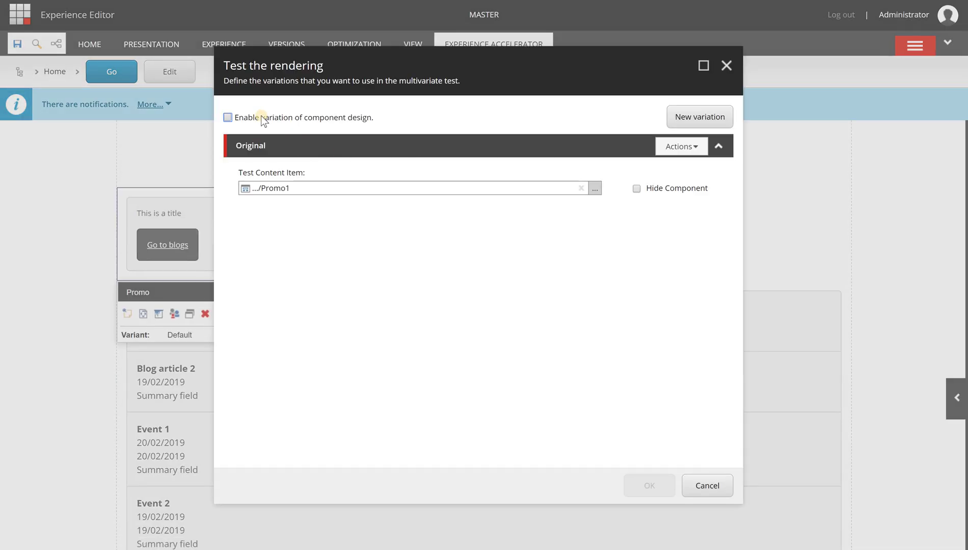
click(227, 117)
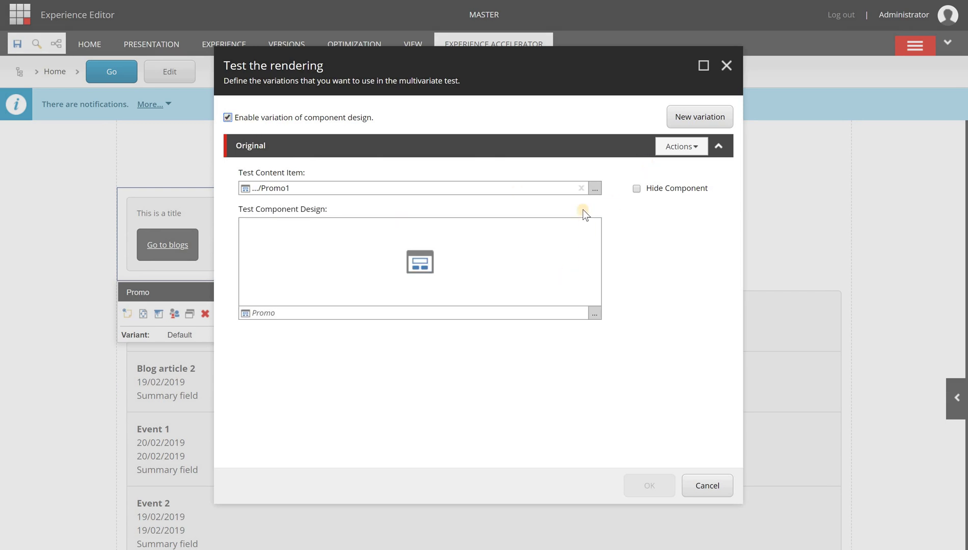
click(592, 313)
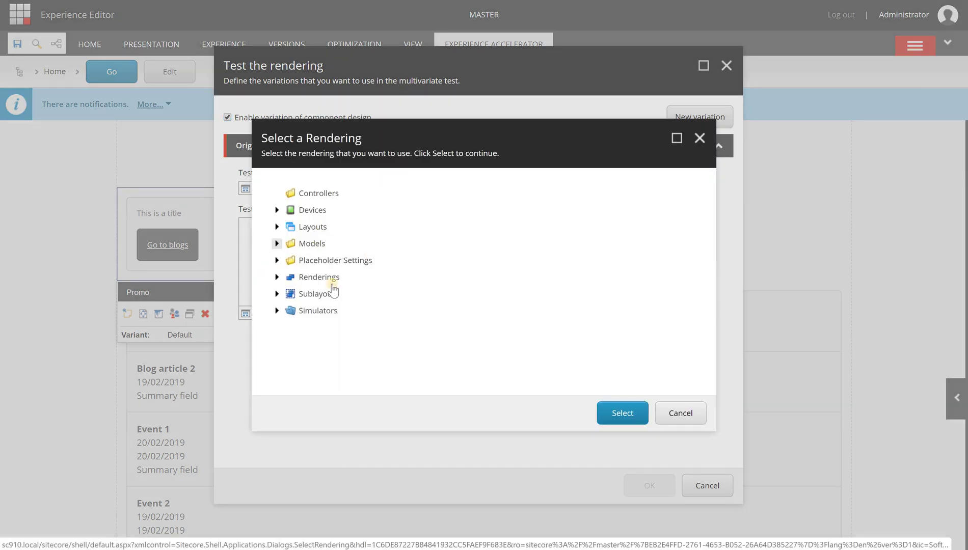
click(310, 297)
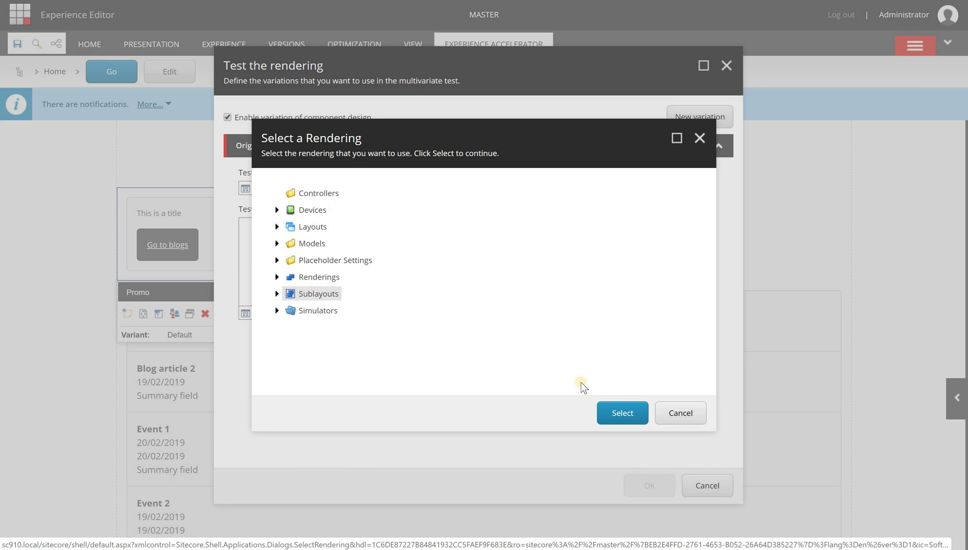
click(675, 419)
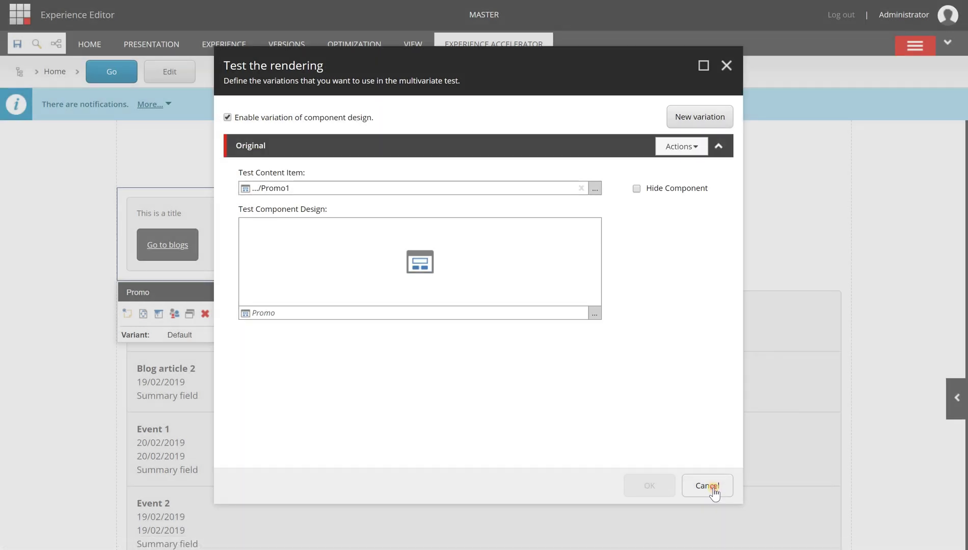
Close the test setup without creating a test and reveal the Add here placeholders on the page.
key(Escape)
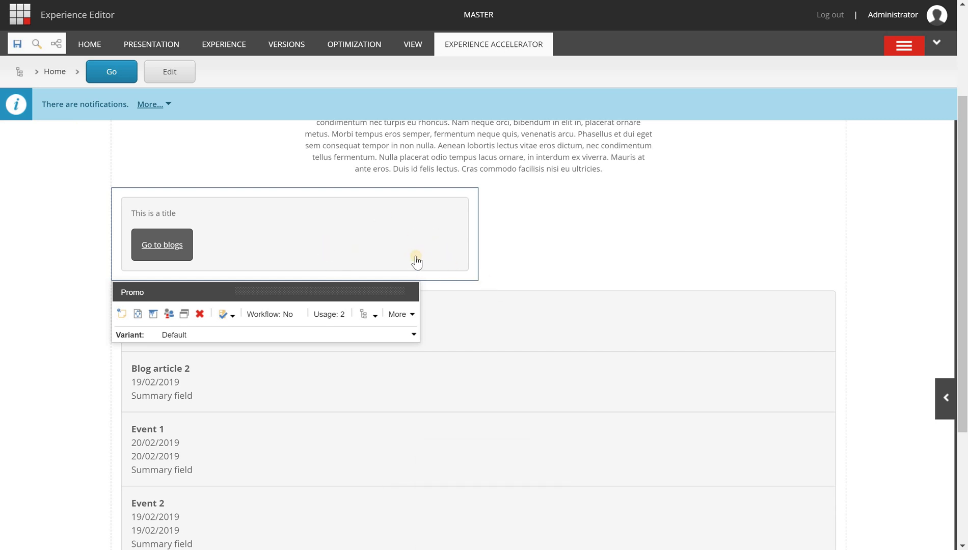
click(489, 545)
Insert a Plain HTML (Reusable) rendering above the promo with Variant A as its data source.
click(153, 191)
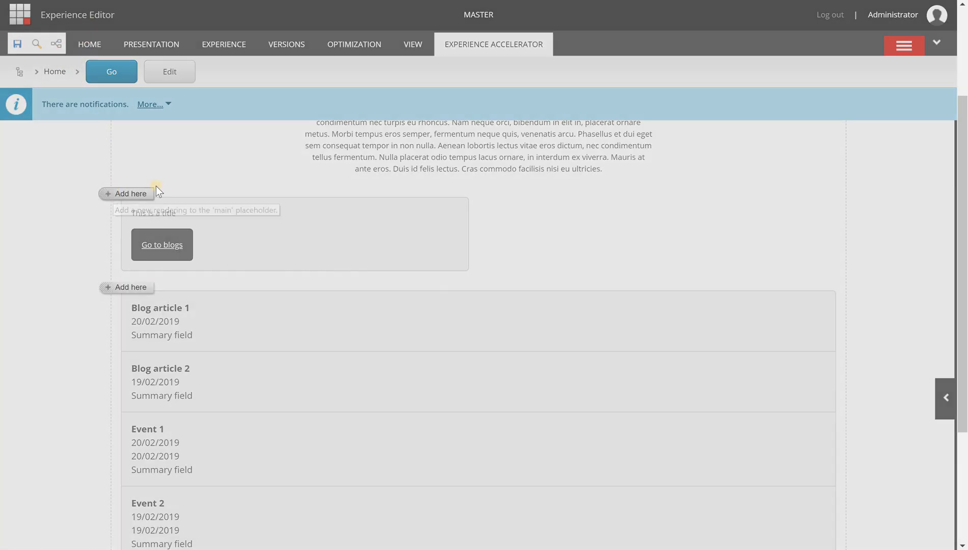
click(584, 153)
click(579, 213)
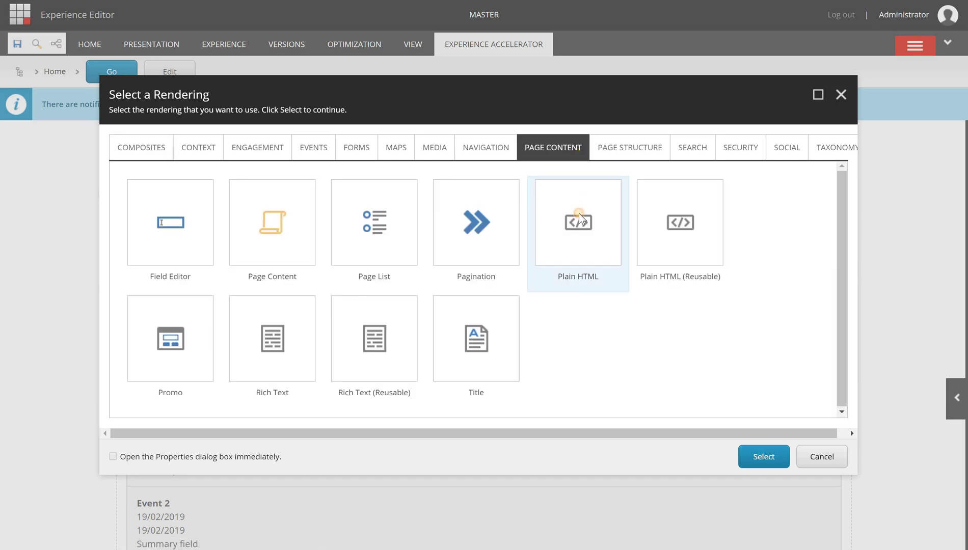
click(692, 285)
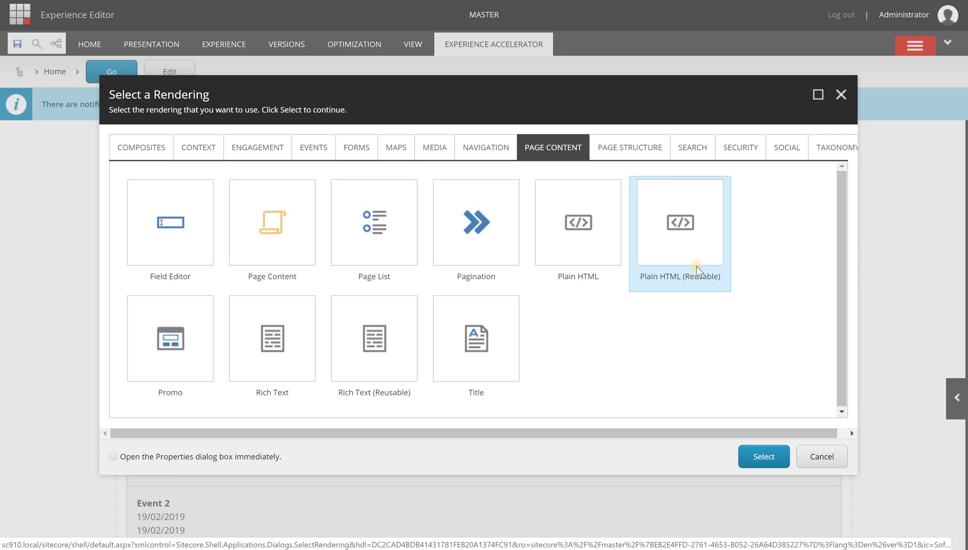
click(769, 460)
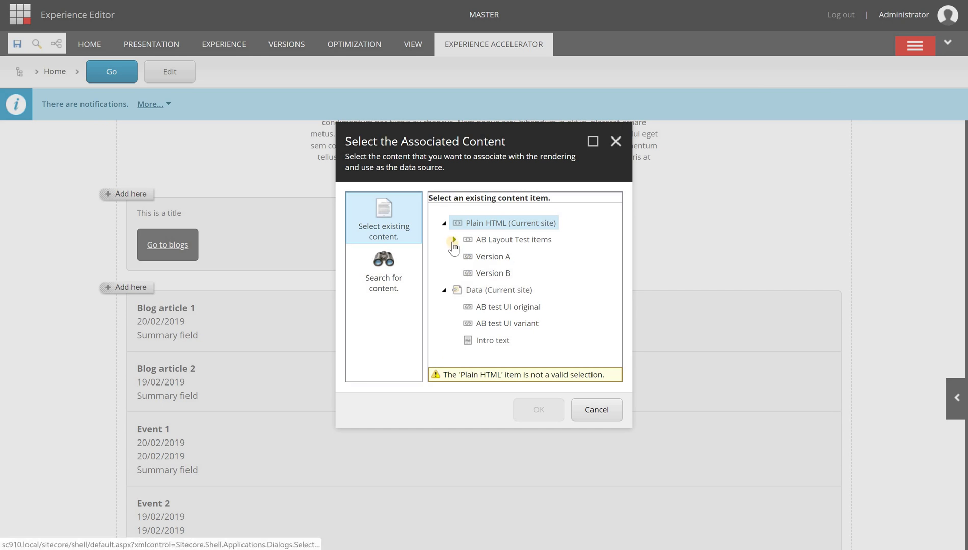
click(499, 247)
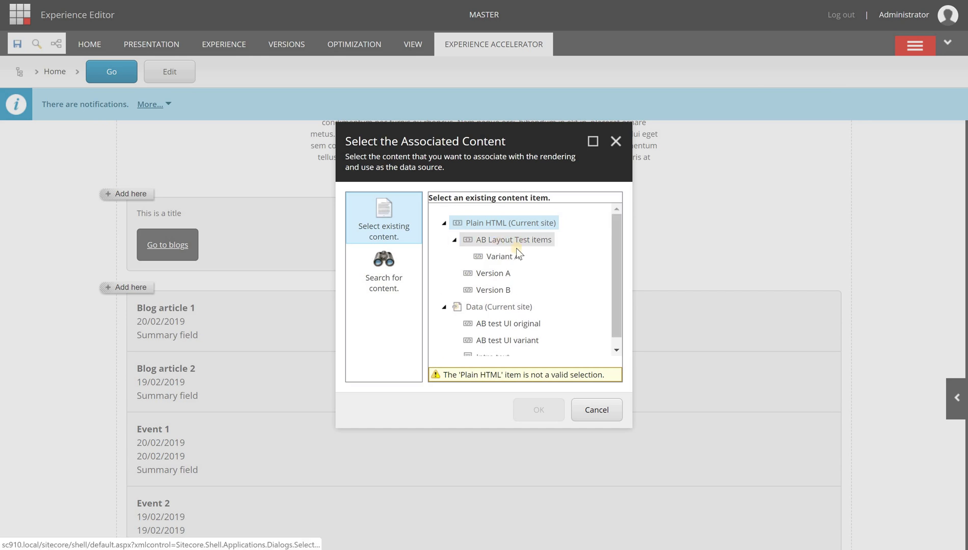
click(504, 256)
click(537, 409)
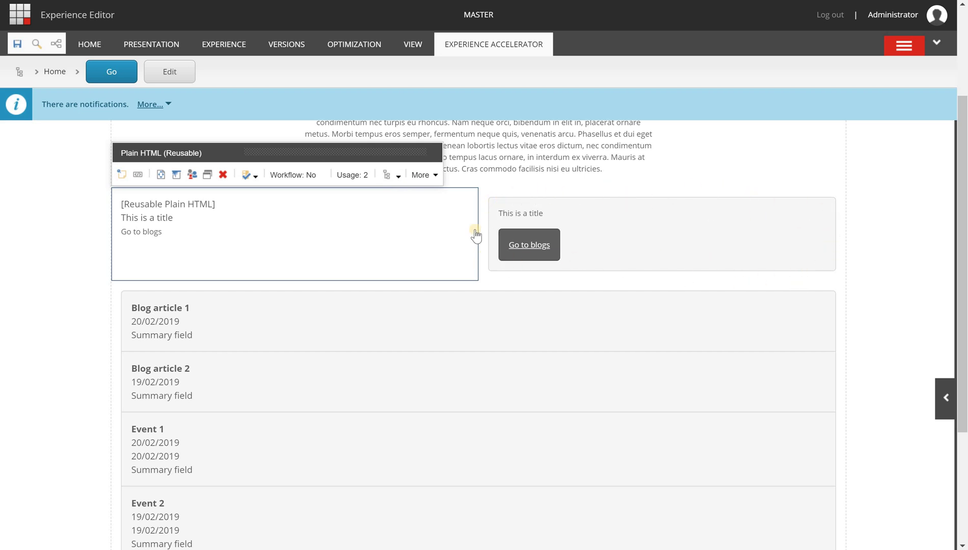
Apply the promo style to the Plain HTML (Reusable) component in its Rendering Properties.
click(177, 175)
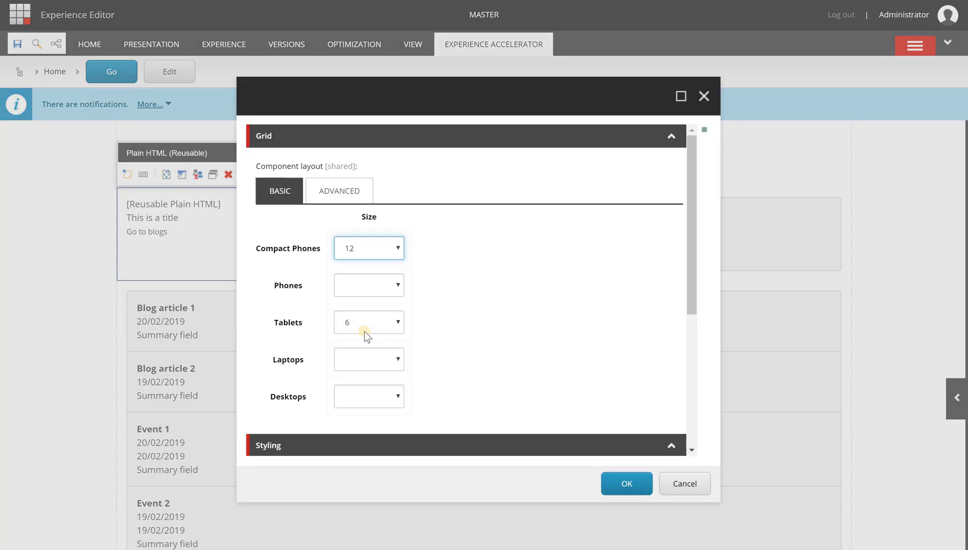
scroll(356, 341, down, 4)
click(271, 430)
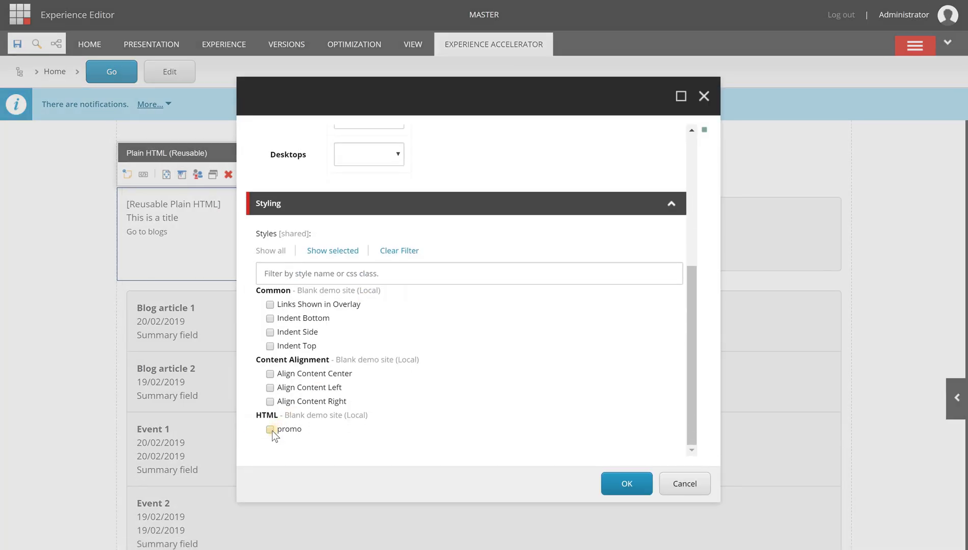
click(608, 485)
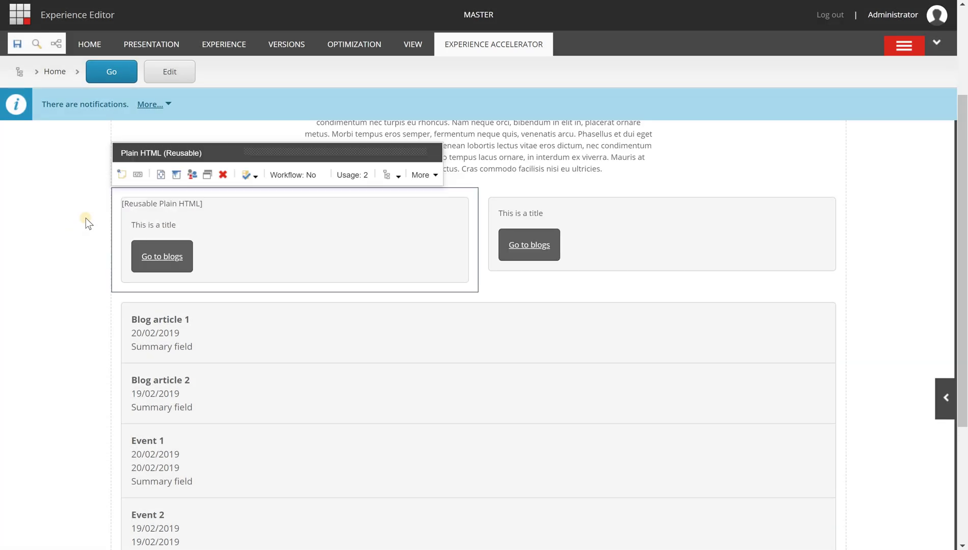
Save the page and reselect the Reusable Plain HTML component.
click(17, 44)
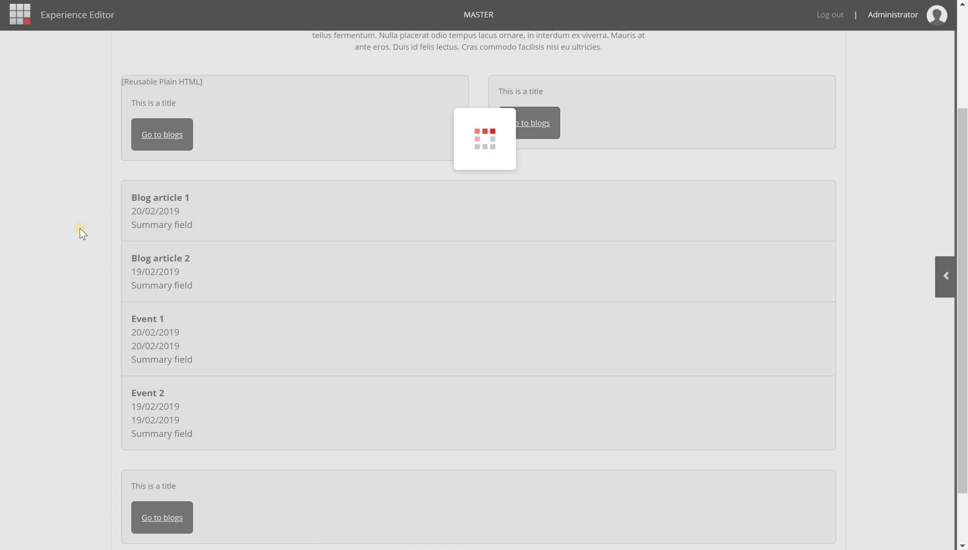
scroll(79, 231, up, 5)
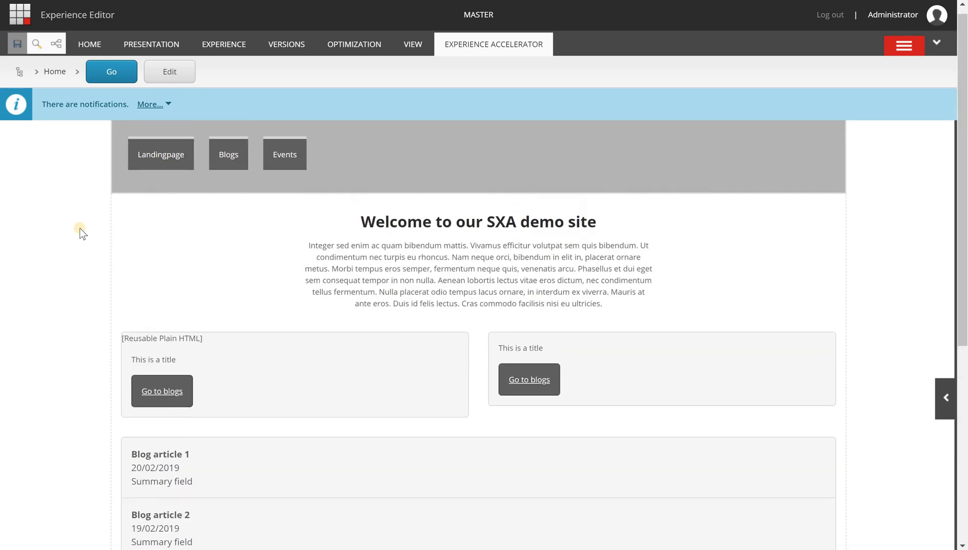
scroll(219, 308, down, 1)
click(222, 305)
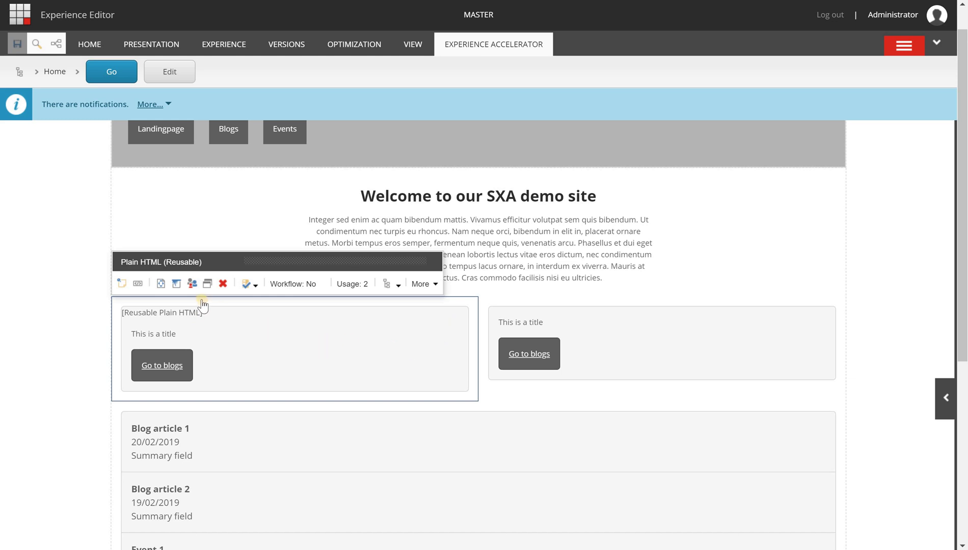
Add a test variation for the component and expand Data > Plain HTML > AB Layout Test items.
click(206, 290)
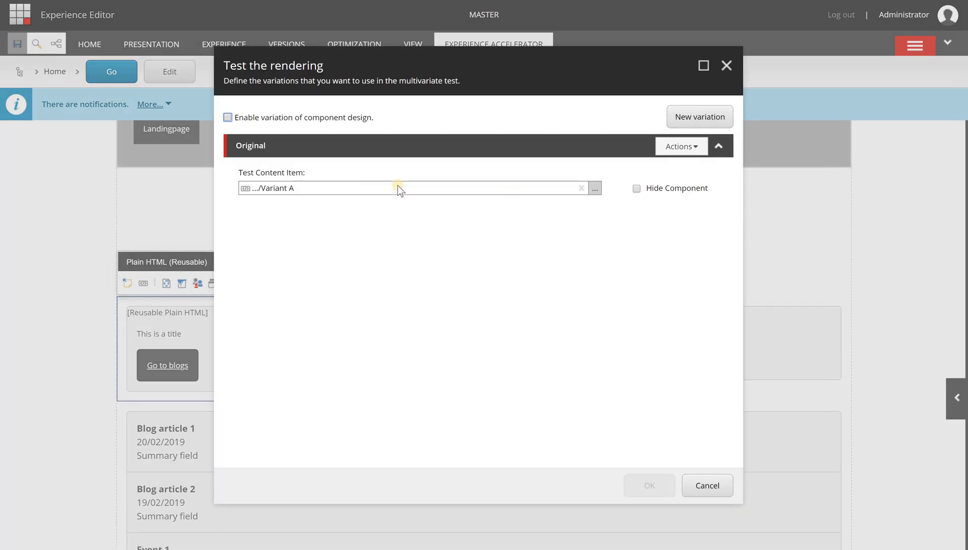
click(686, 122)
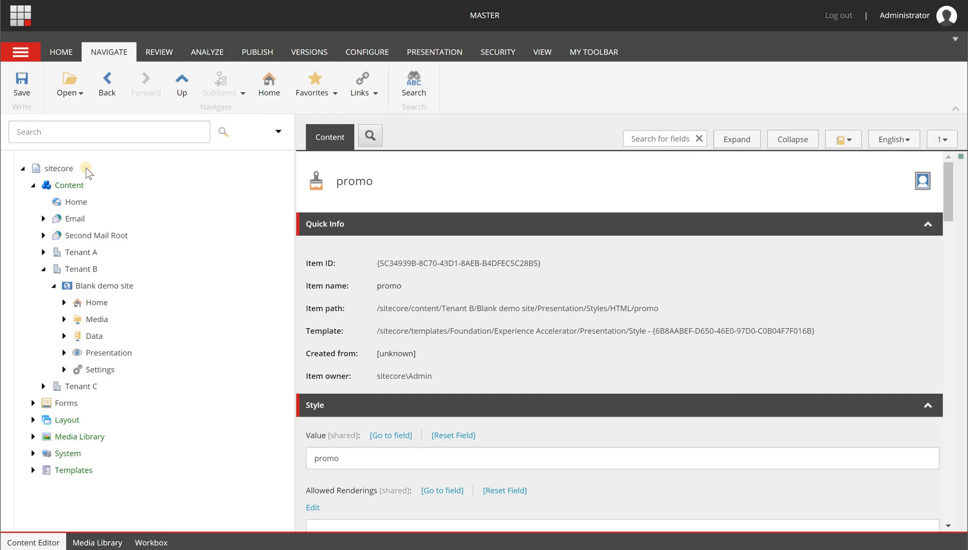
click(63, 337)
scroll(64, 341, down, 6)
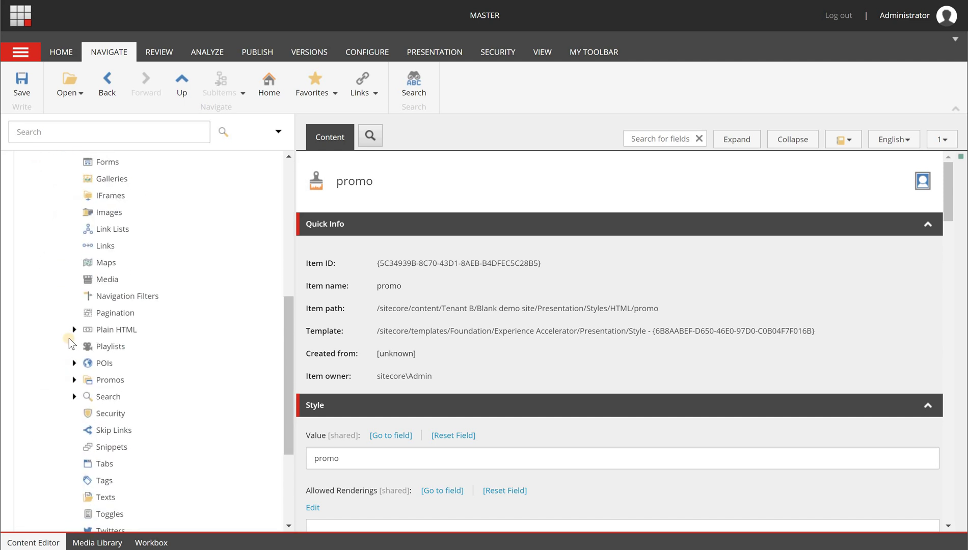
click(76, 331)
click(84, 346)
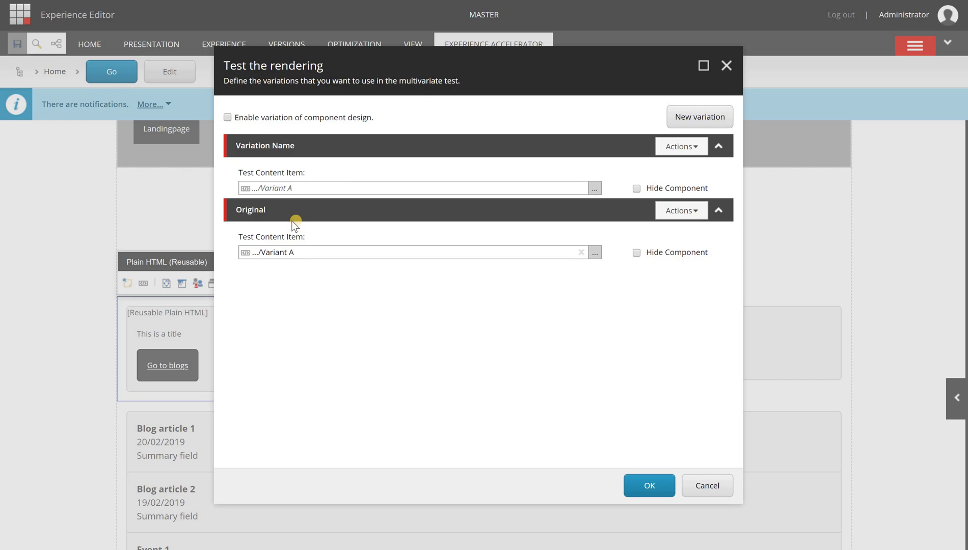
Keep the variation name and browse its Test Content Item, trying the AB Layout Test items folder.
click(303, 145)
click(304, 261)
click(592, 188)
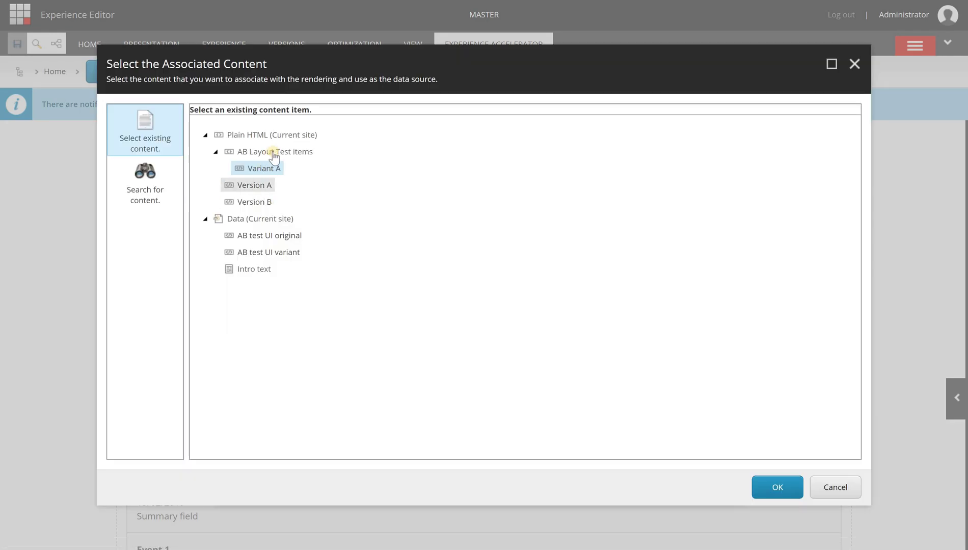
click(274, 152)
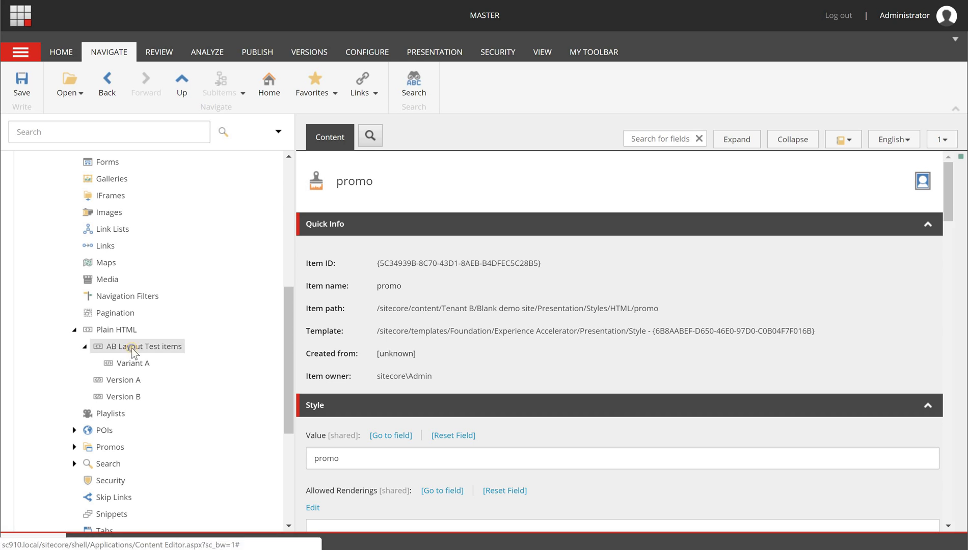
Create a Variant B HTML Code item under AB Layout Test items with the promo HTML pasted into Code, and save it.
right_click(131, 349)
mouse_move(239, 324)
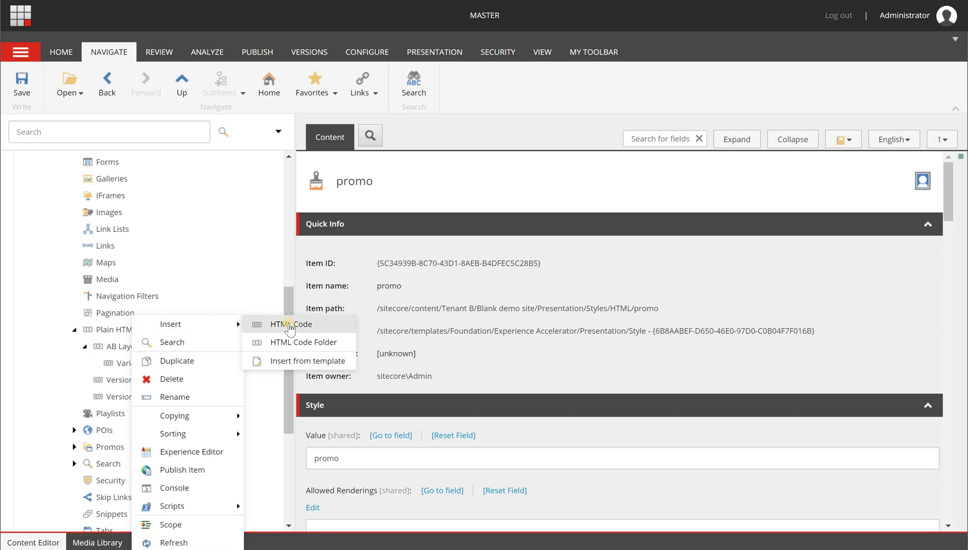
click(289, 324)
text(Variant)
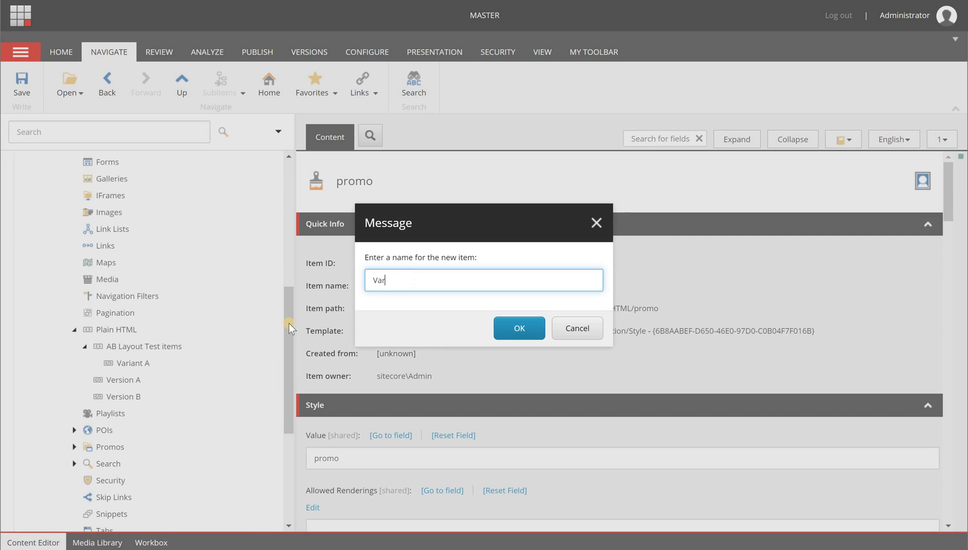
text( B)
key(Return)
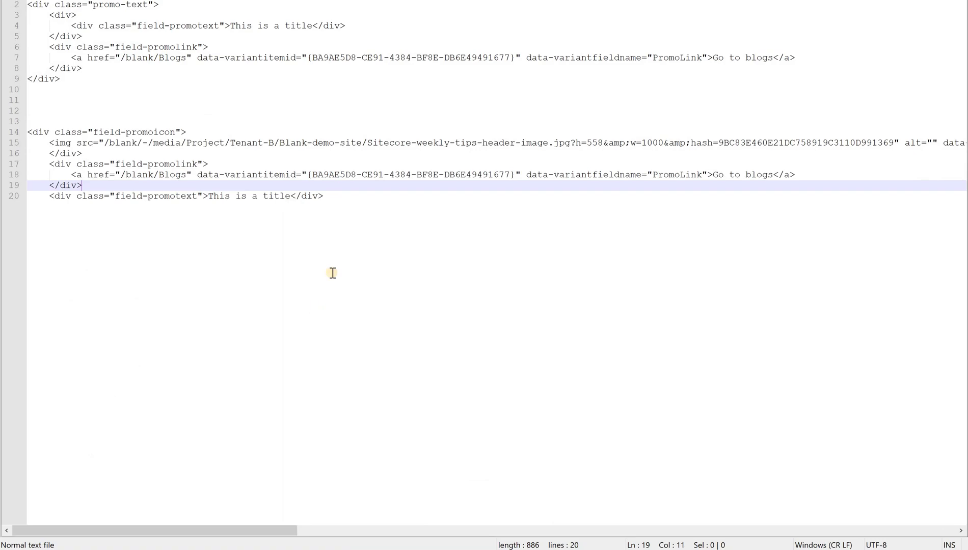
shift+click(27, 133)
key(ctrl+c)
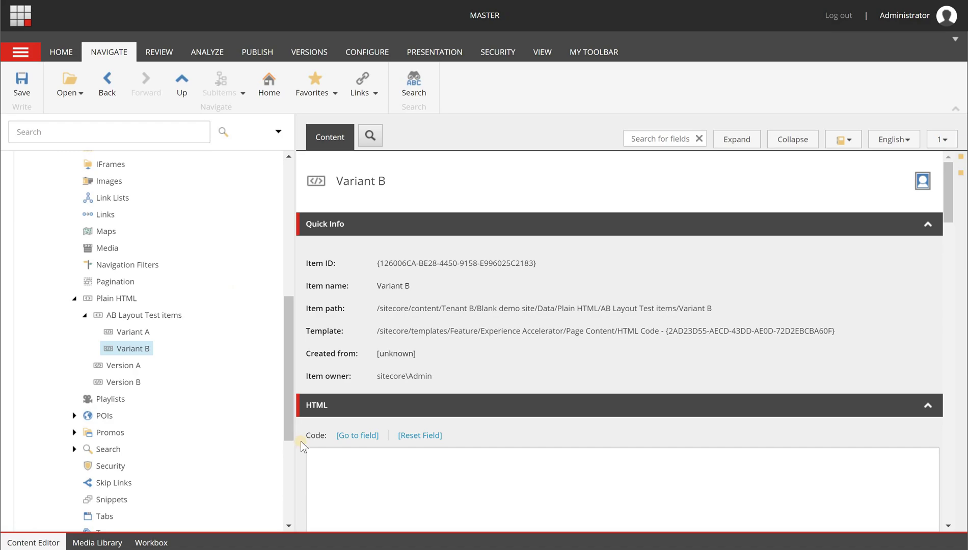
scroll(371, 303, down, 3)
click(372, 306)
key(ctrl+v)
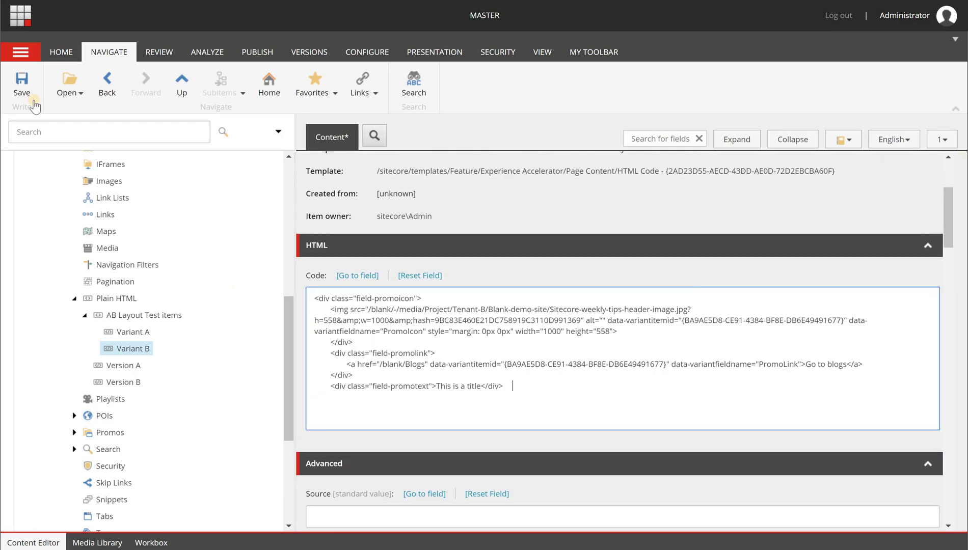
click(31, 96)
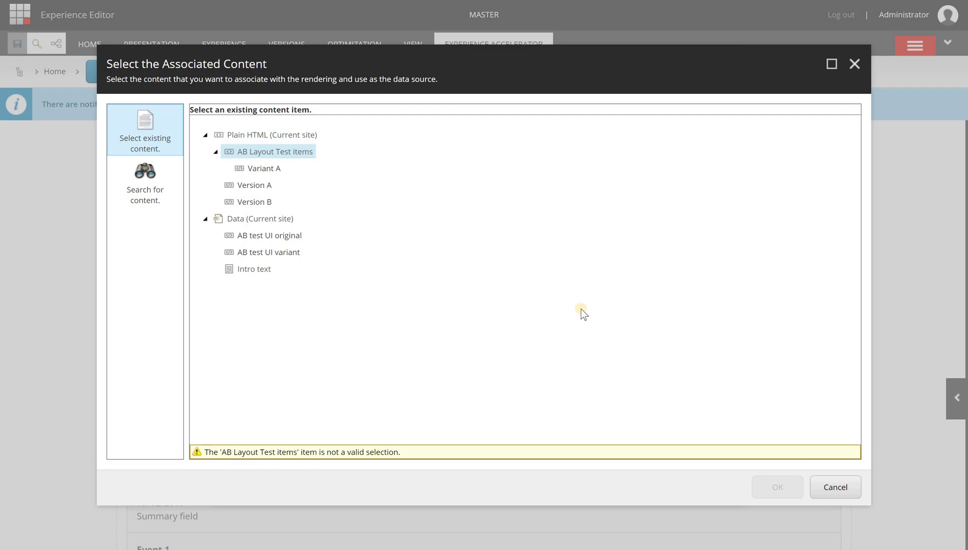
Point the test variation at the Variant B item, name it Variant B, and confirm.
click(835, 487)
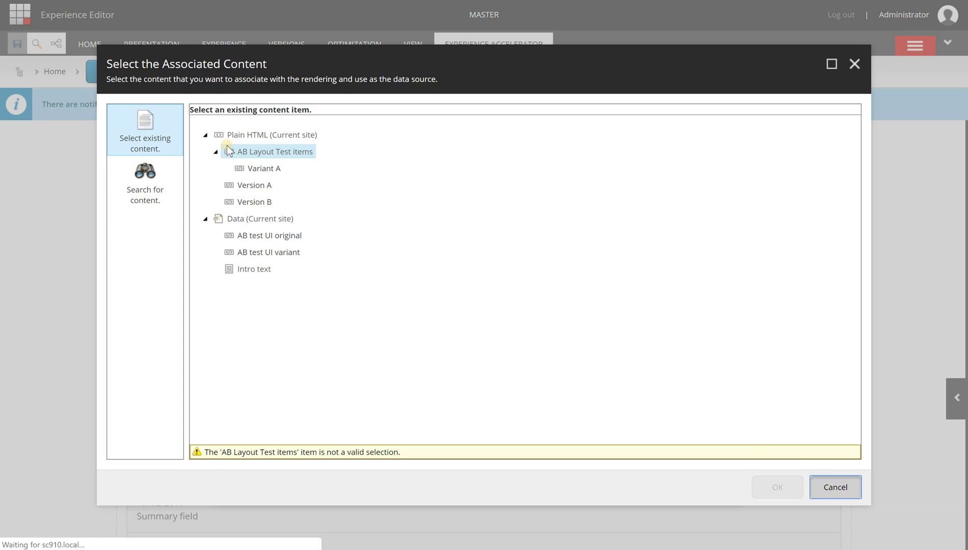
click(595, 189)
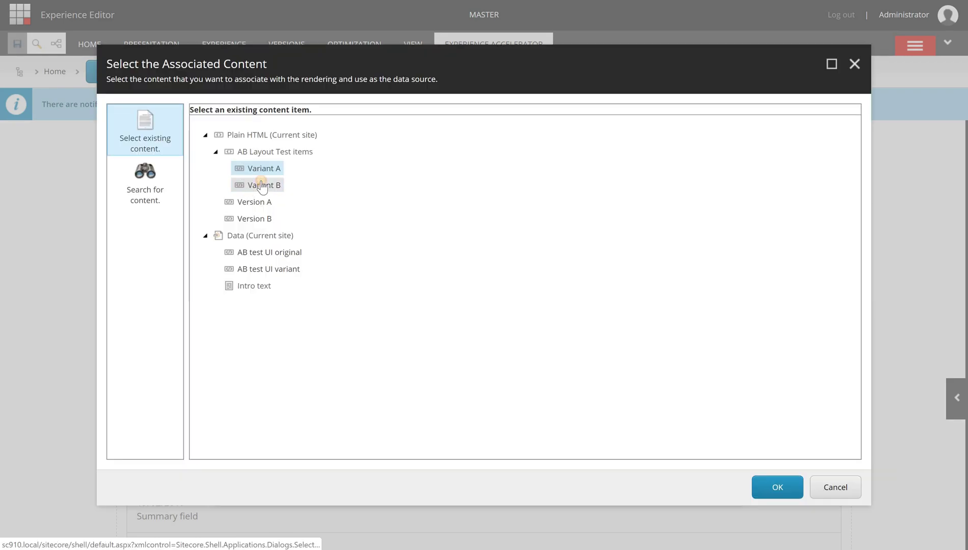
click(262, 185)
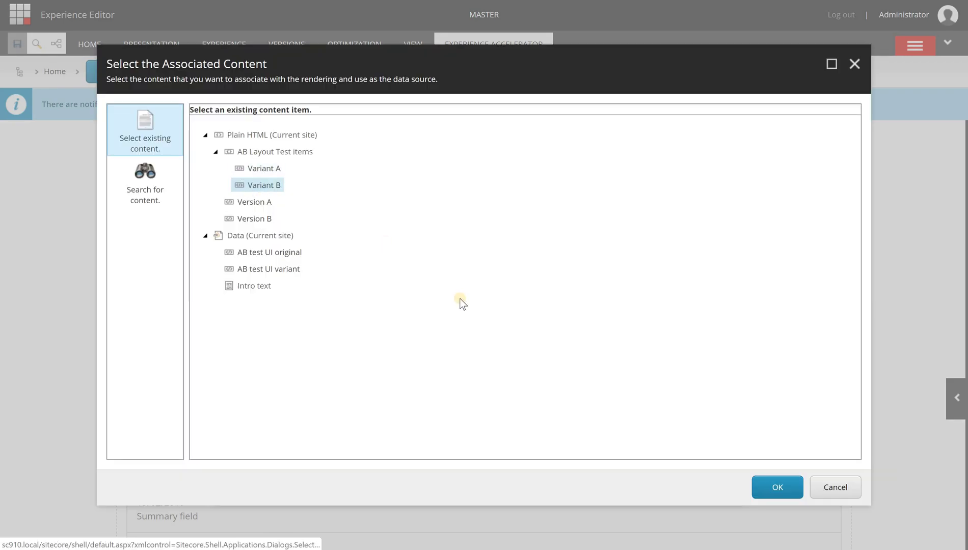
click(771, 495)
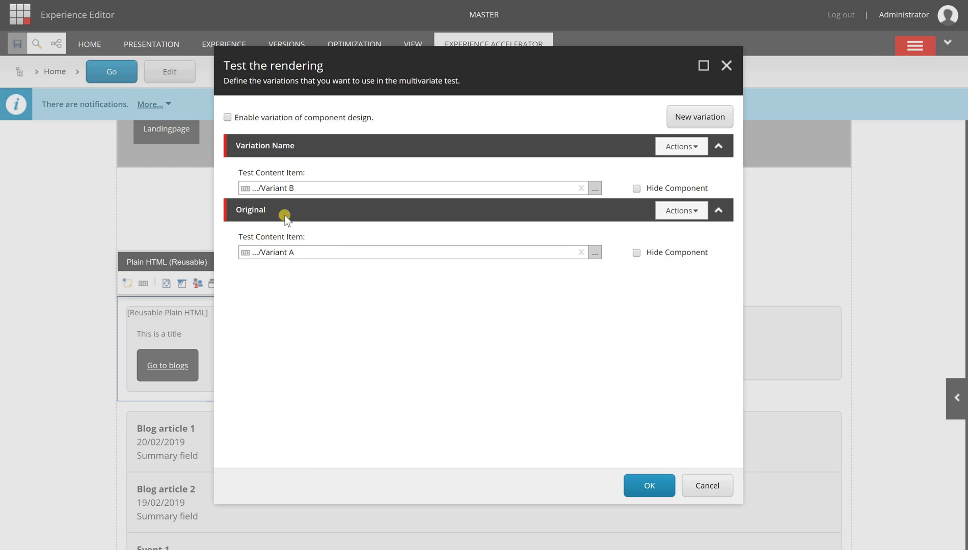
click(279, 144)
text(V)
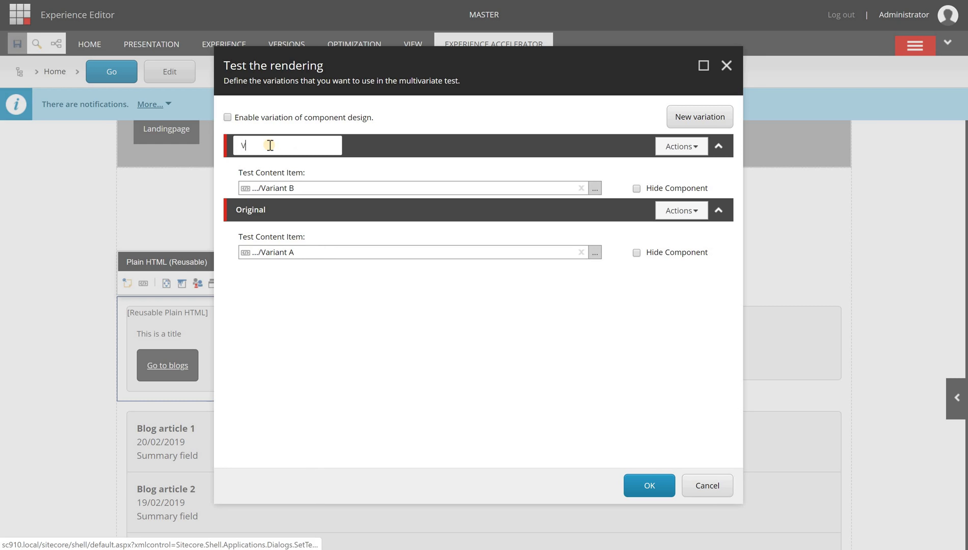
text(ariant B)
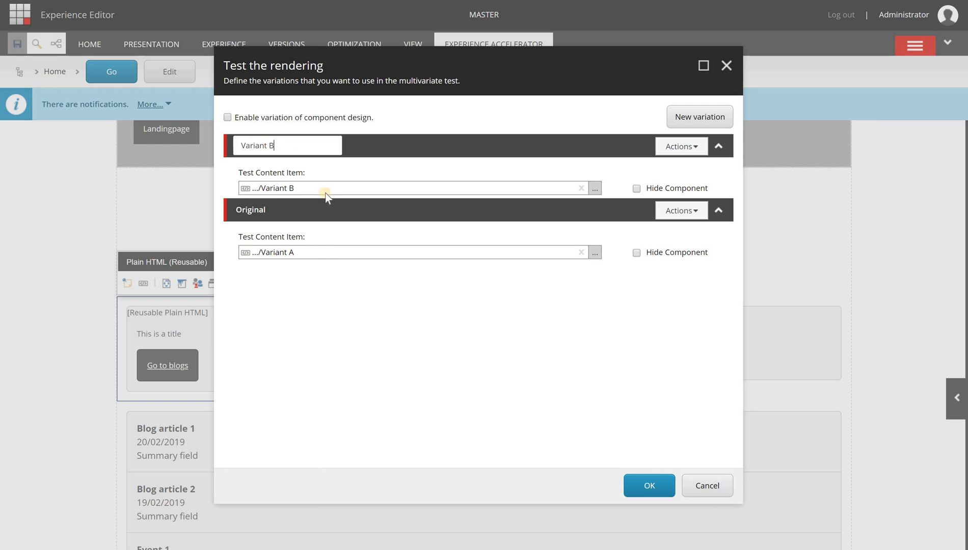
click(648, 483)
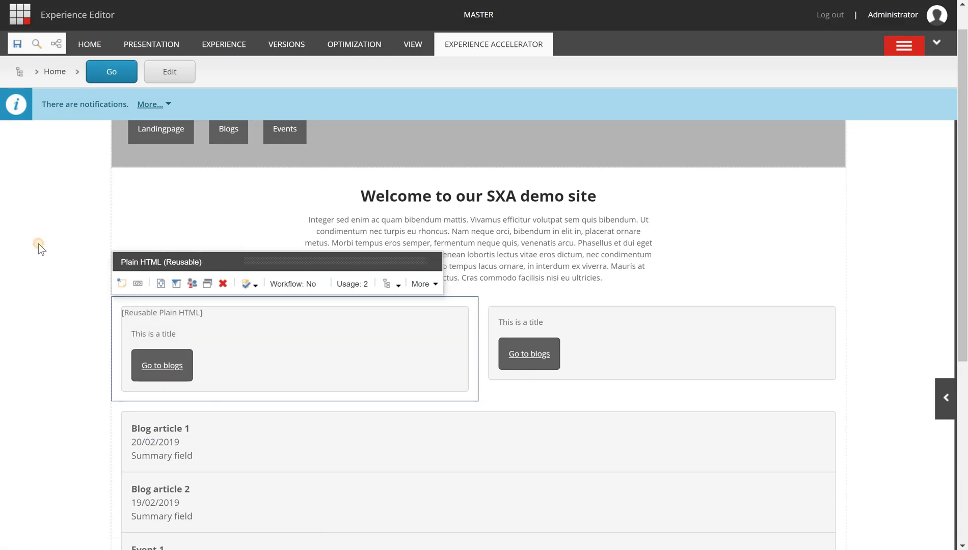
Save the page, preview Variant B on the component, and start creating a test from the notifications.
click(18, 46)
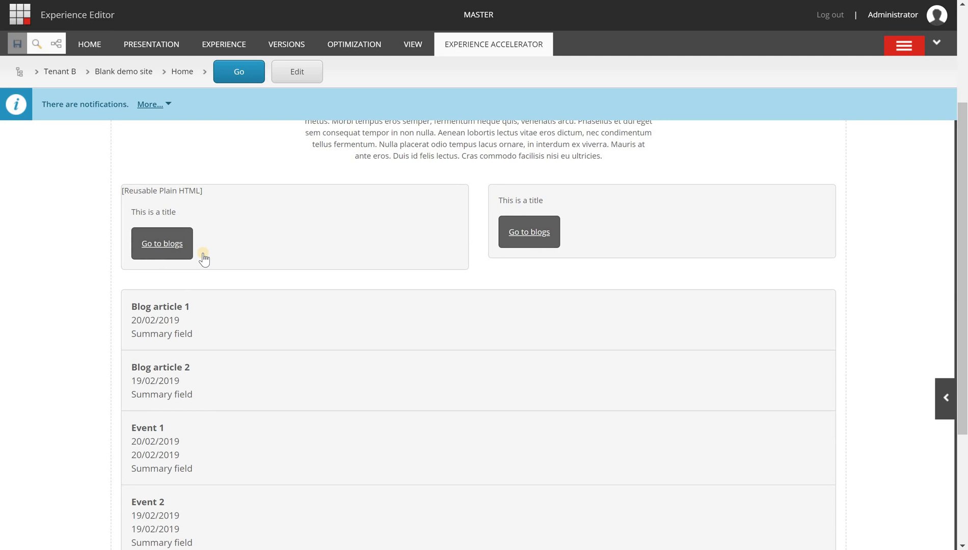
click(230, 259)
click(209, 160)
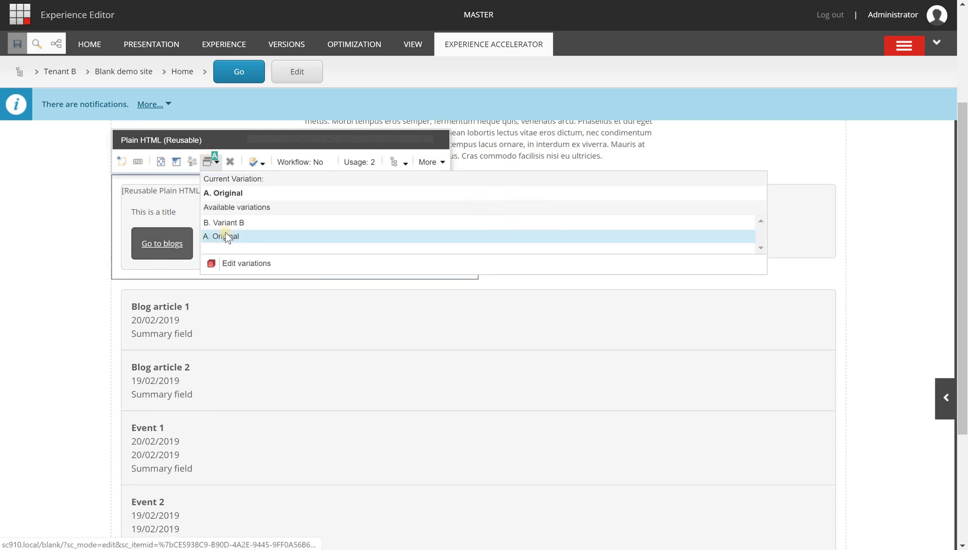
click(229, 223)
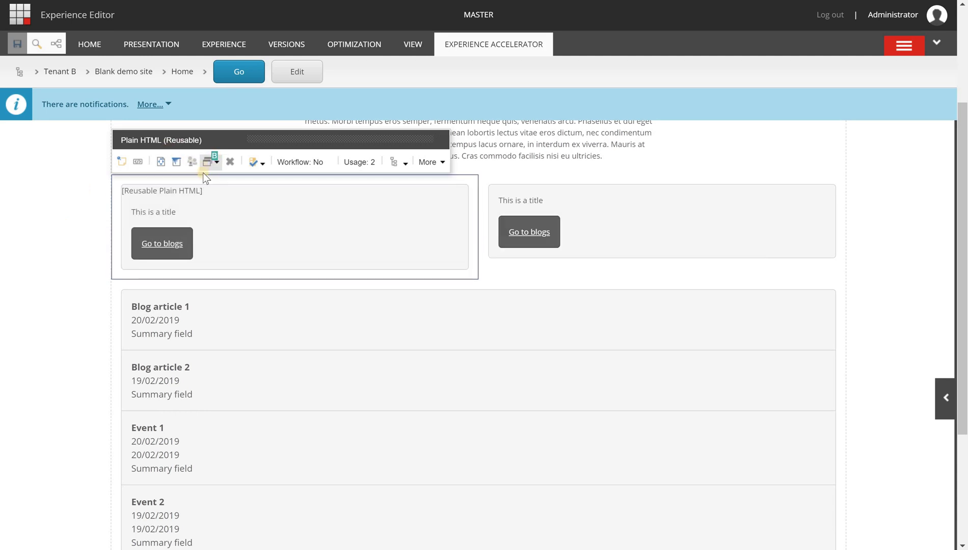
click(161, 105)
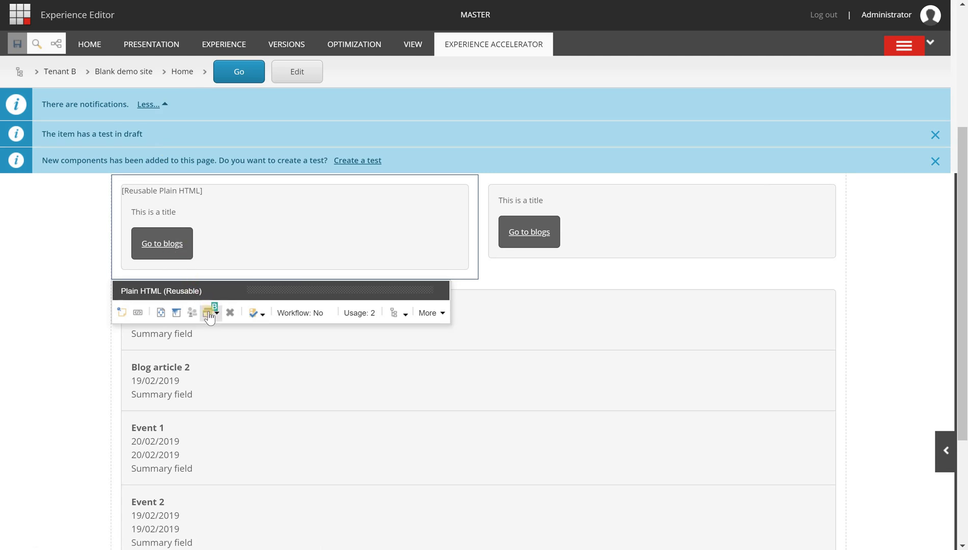
click(339, 161)
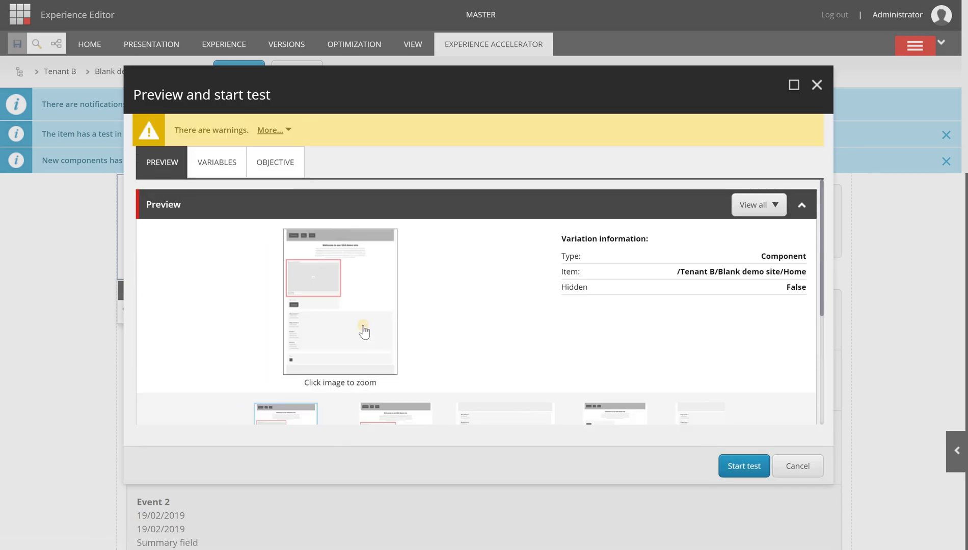
Scroll through the test preview thumbnails and preview the Component Original variation.
scroll(363, 318, down, 1)
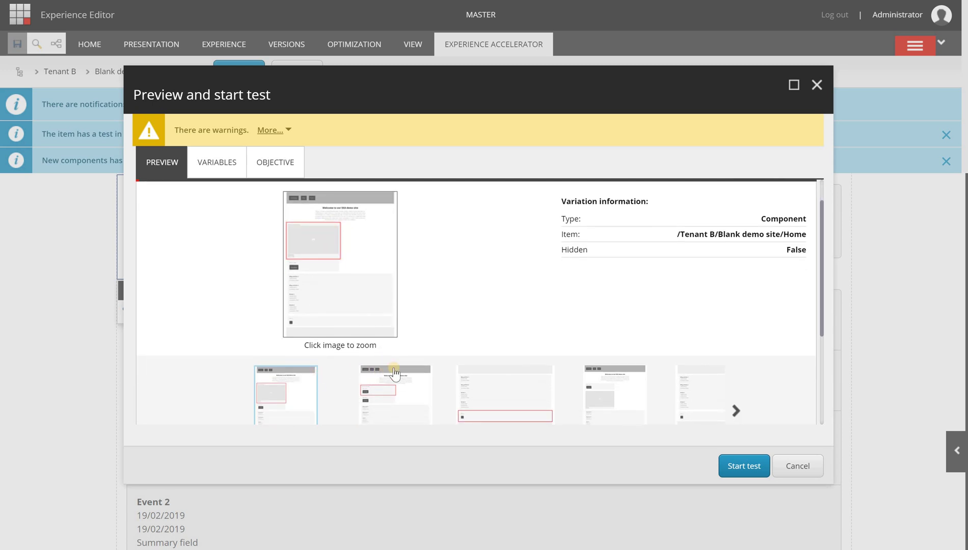
scroll(400, 355, down, 1)
click(400, 363)
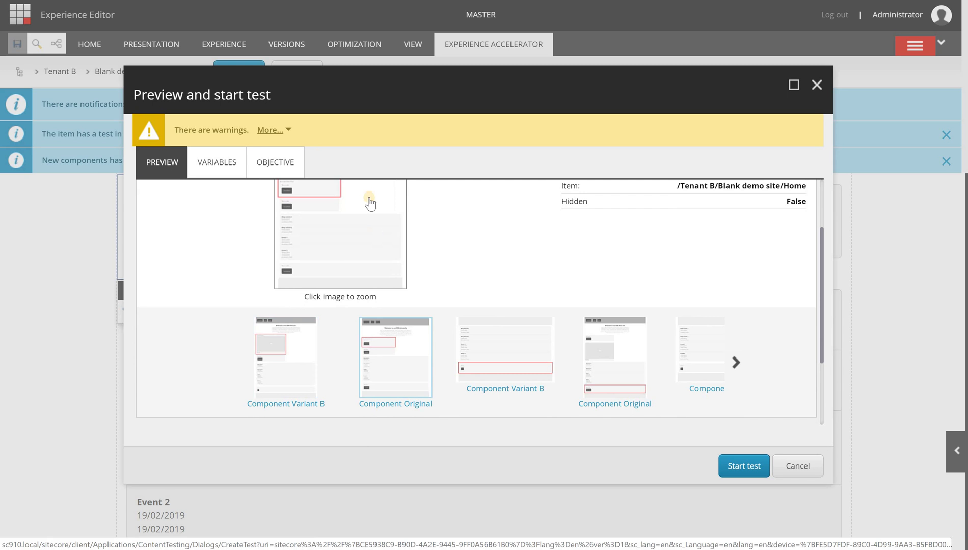
scroll(316, 253, up, 1)
scroll(324, 253, down, 1)
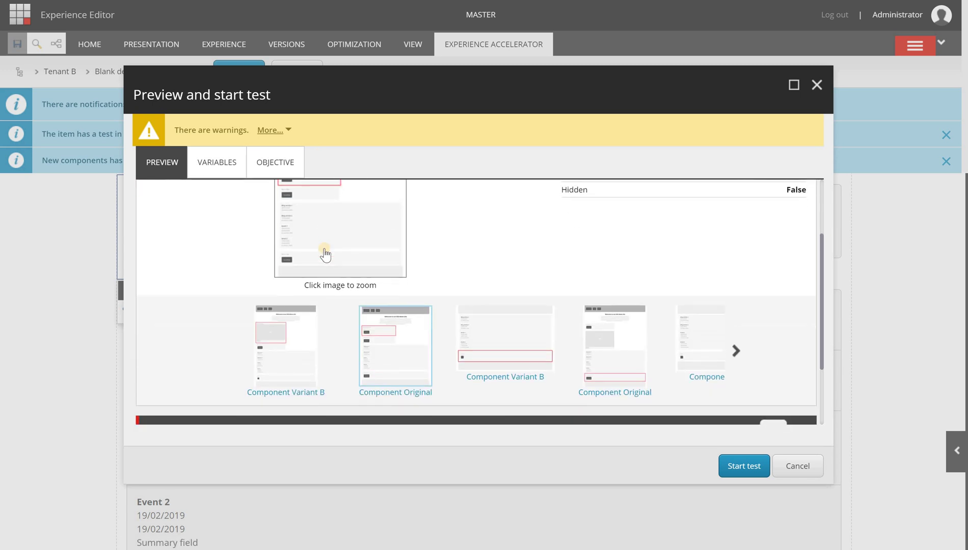
scroll(325, 254, up, 2)
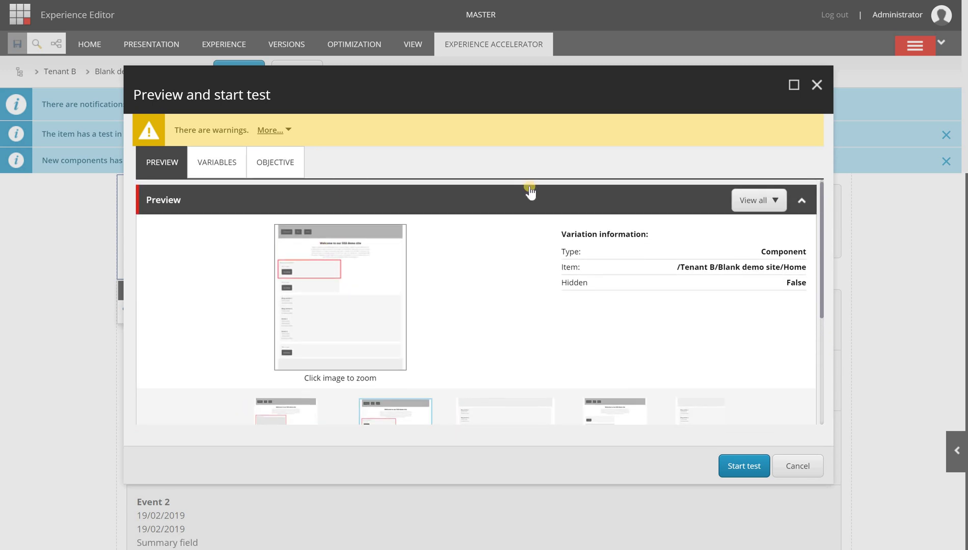
Exclude Promo from the test variables, set 50% visitor exposure, and show Objective settings.
click(222, 164)
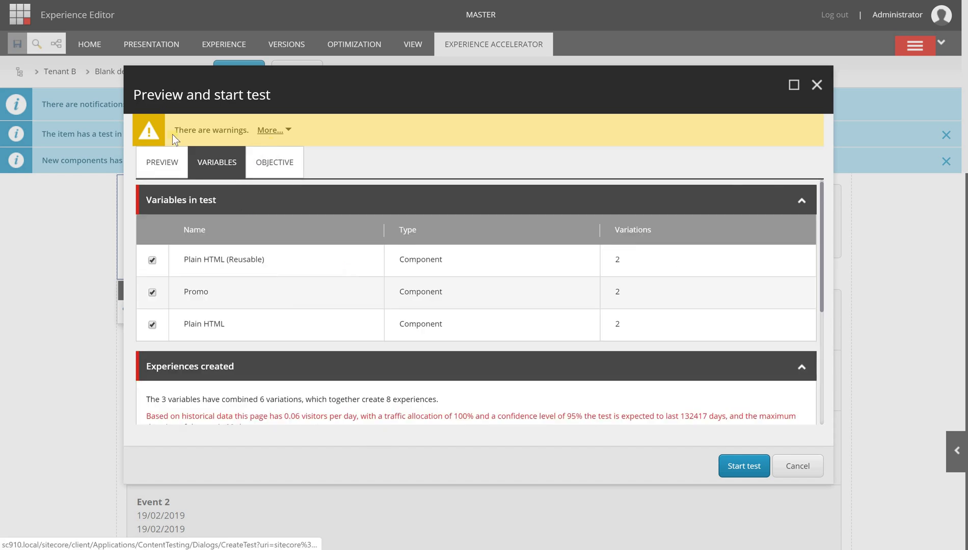
click(163, 161)
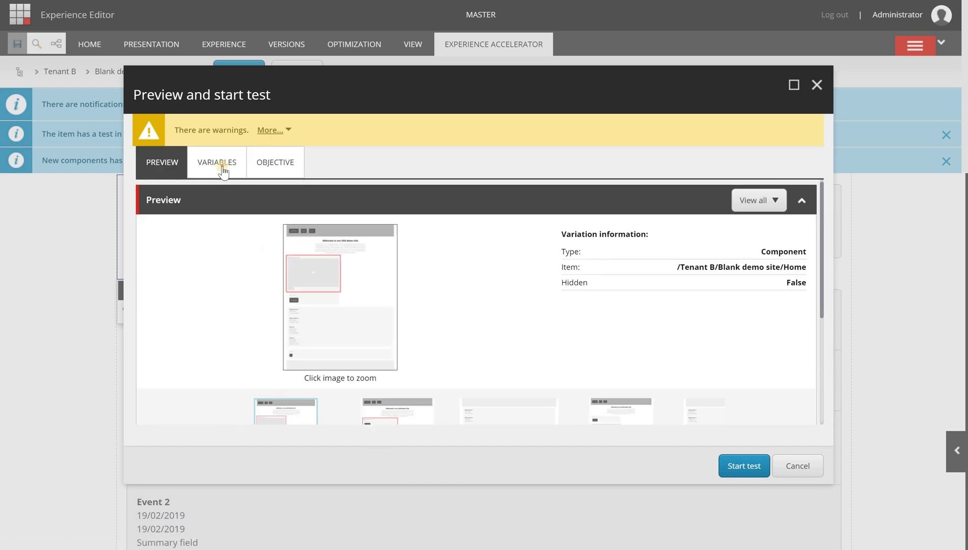
click(222, 168)
click(151, 292)
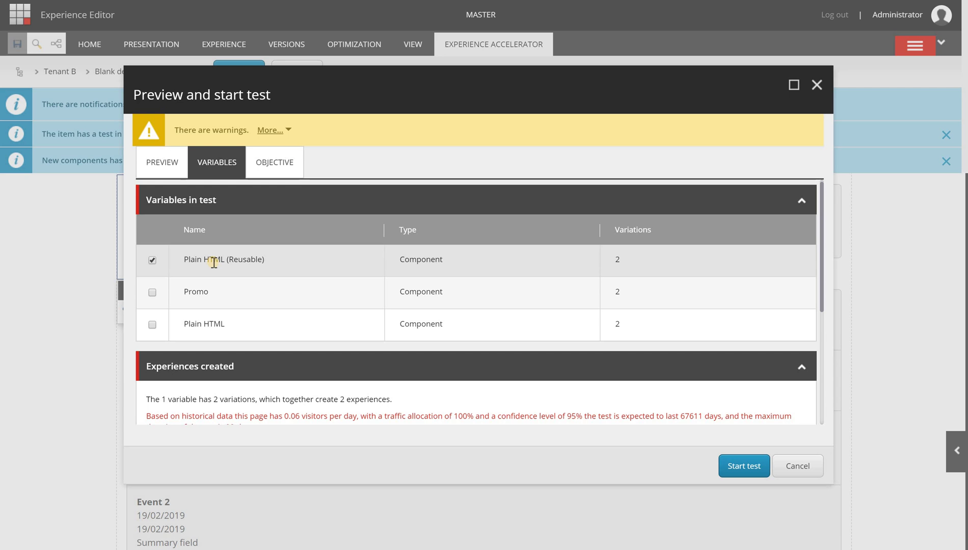
scroll(213, 262, down, 3)
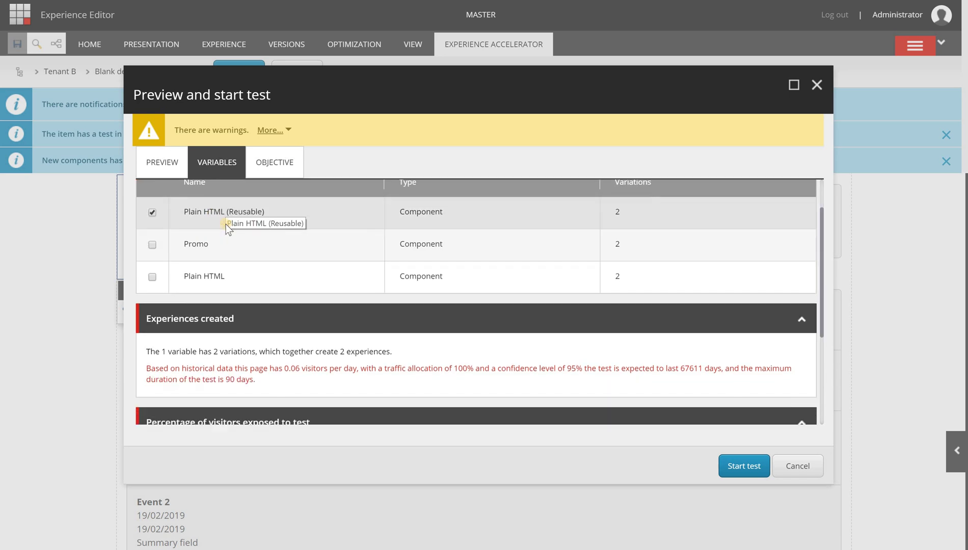
scroll(225, 228, down, 4)
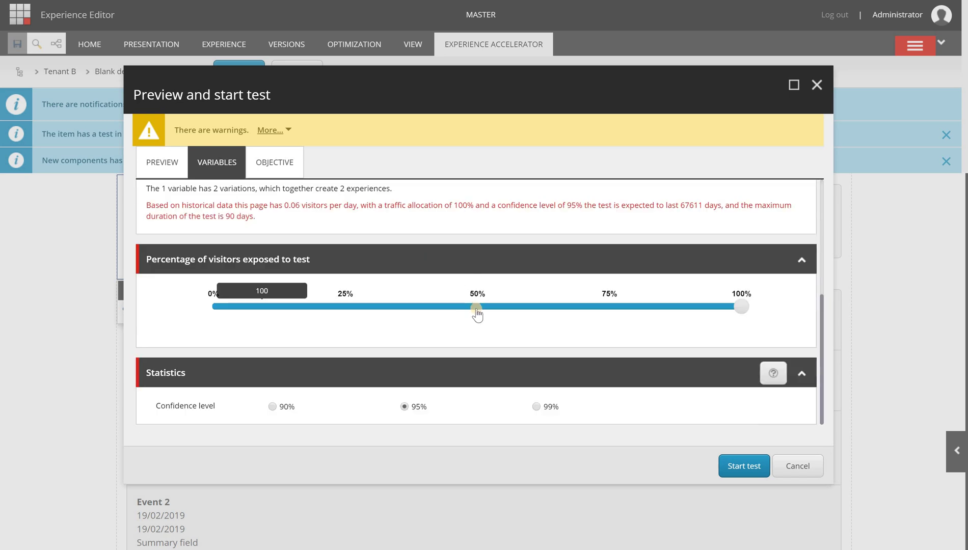
click(476, 307)
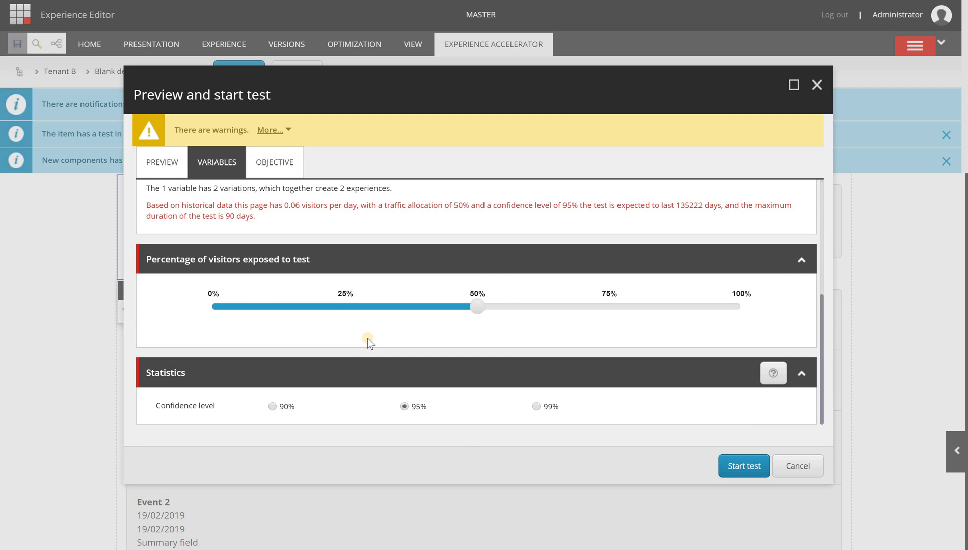
click(258, 162)
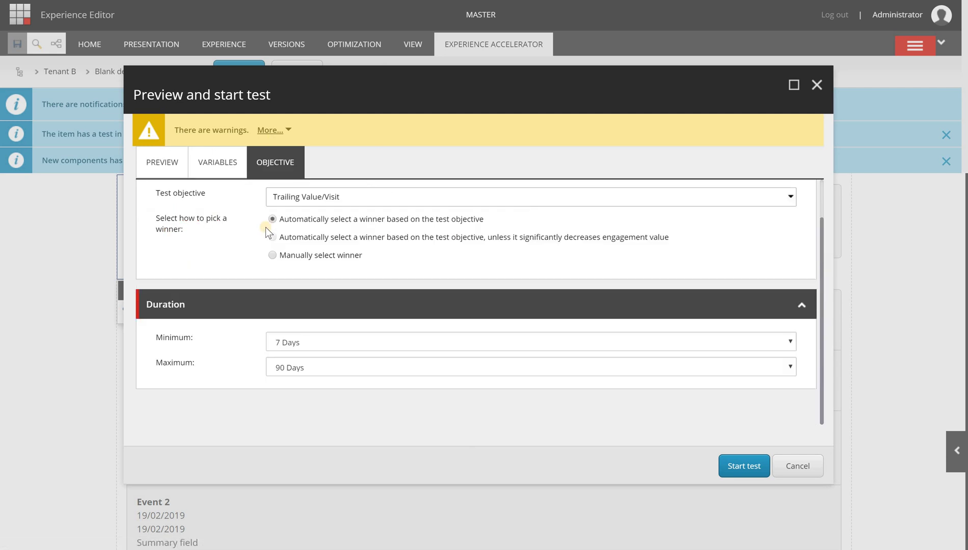
Start the A/B test on the Plain HTML (Reusable) promo, accepting the variation warnings.
scroll(266, 227, up, 2)
right_click(265, 227)
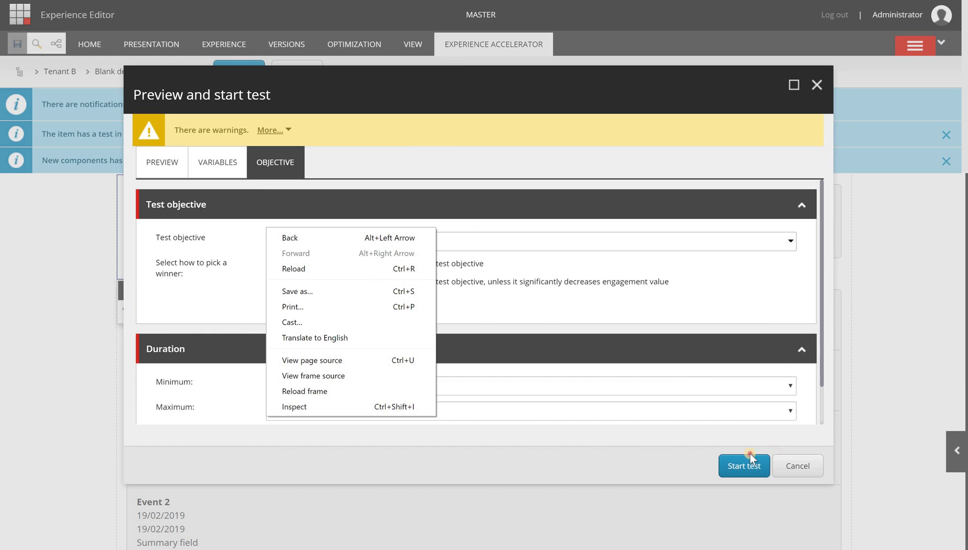
click(750, 455)
click(734, 466)
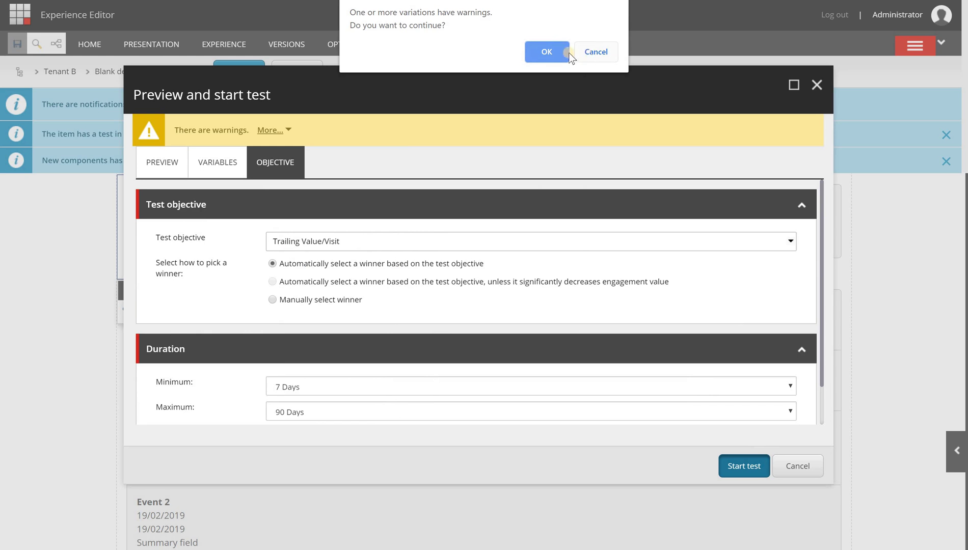
click(548, 51)
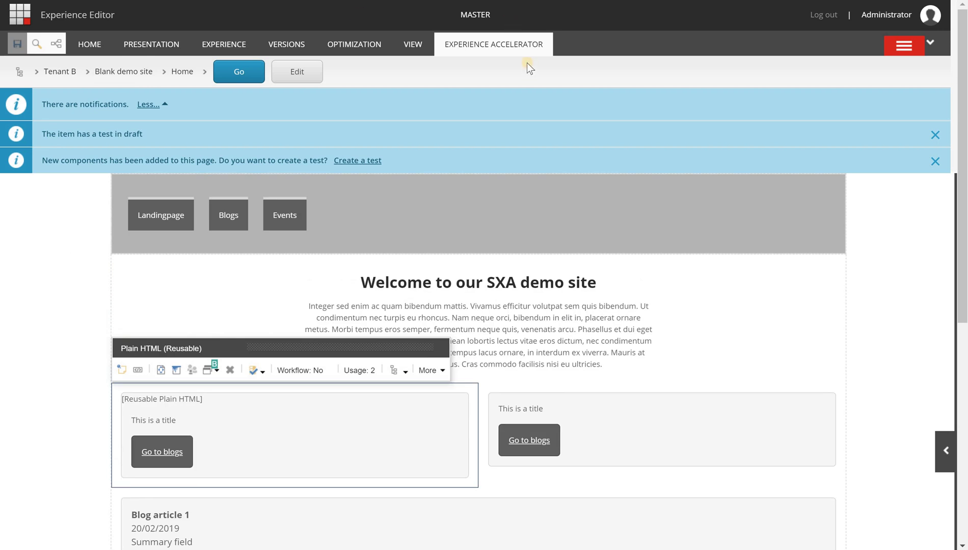
Smart-publish the current home page to the web database, with 427 items processed.
click(497, 53)
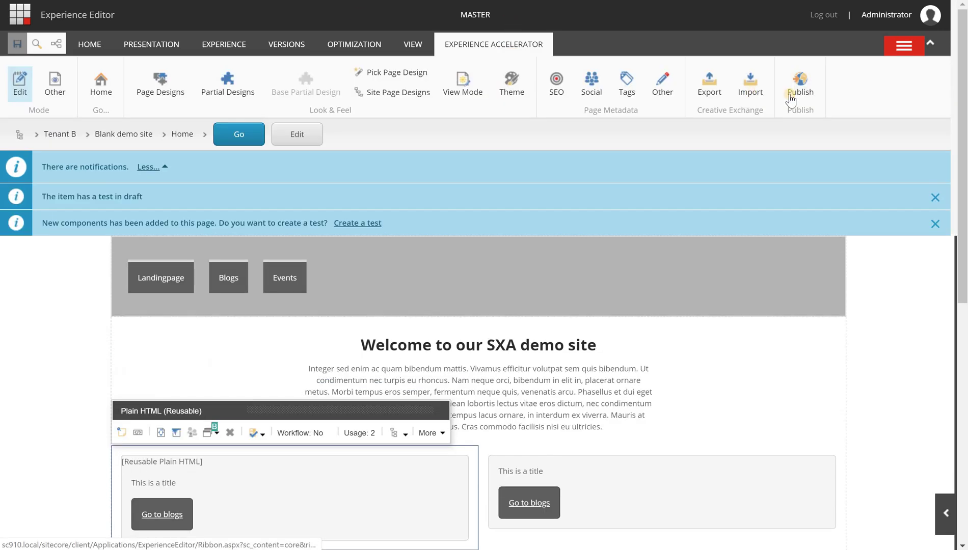
click(798, 93)
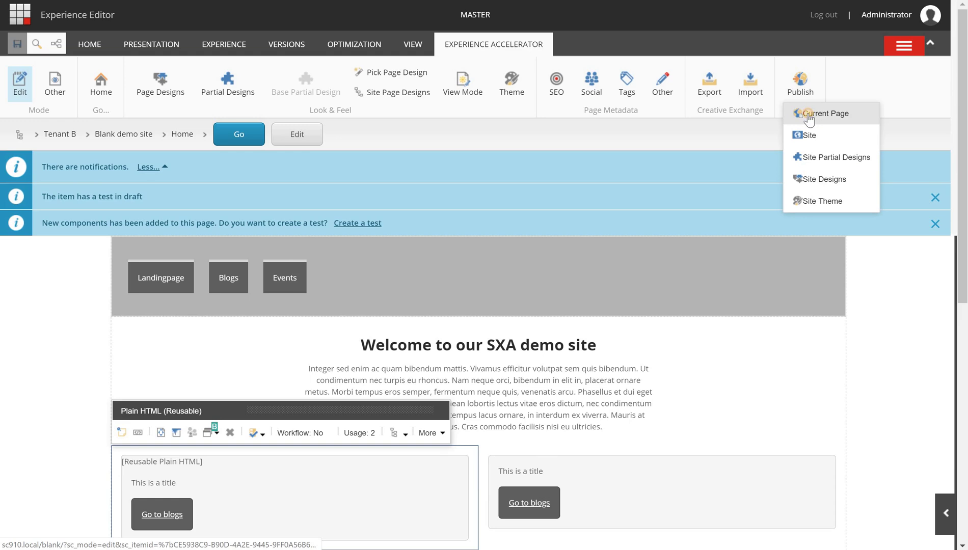
click(809, 117)
click(546, 454)
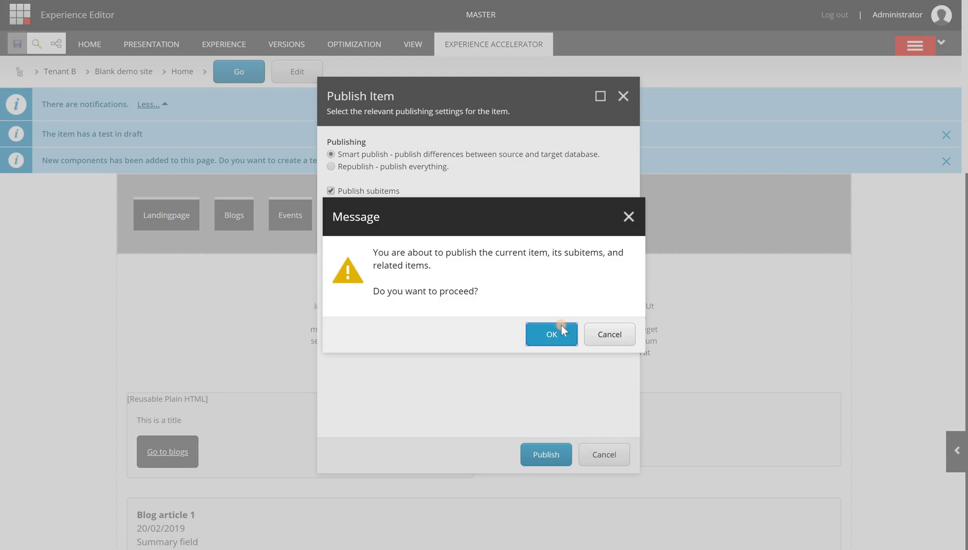
click(561, 327)
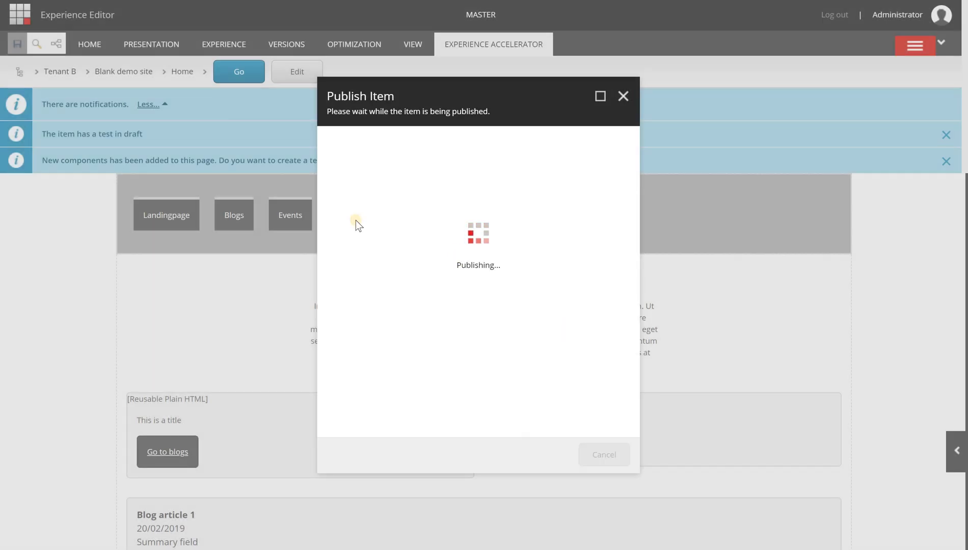
click(605, 460)
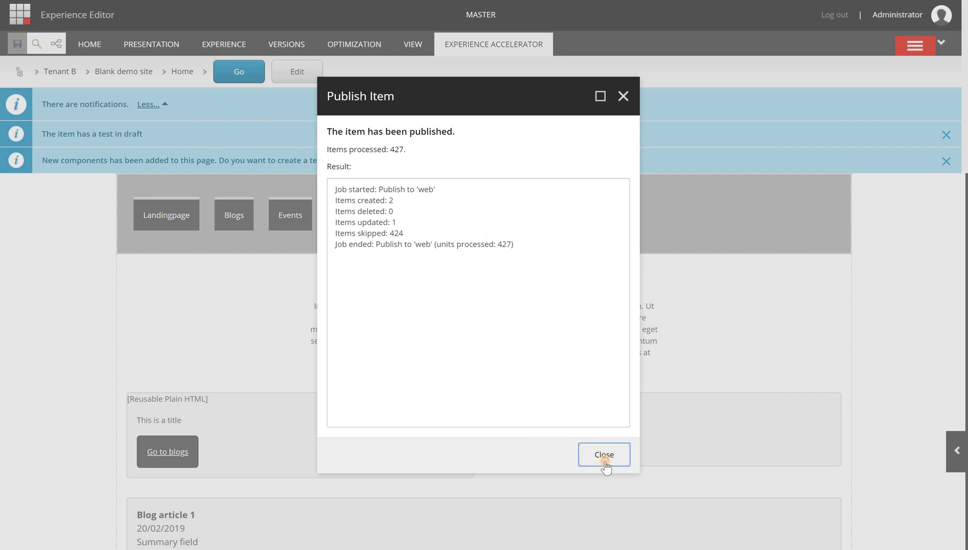
Publish the AB Layout Test items from Content Editor, including subitems and related items.
key(alt+Tab)
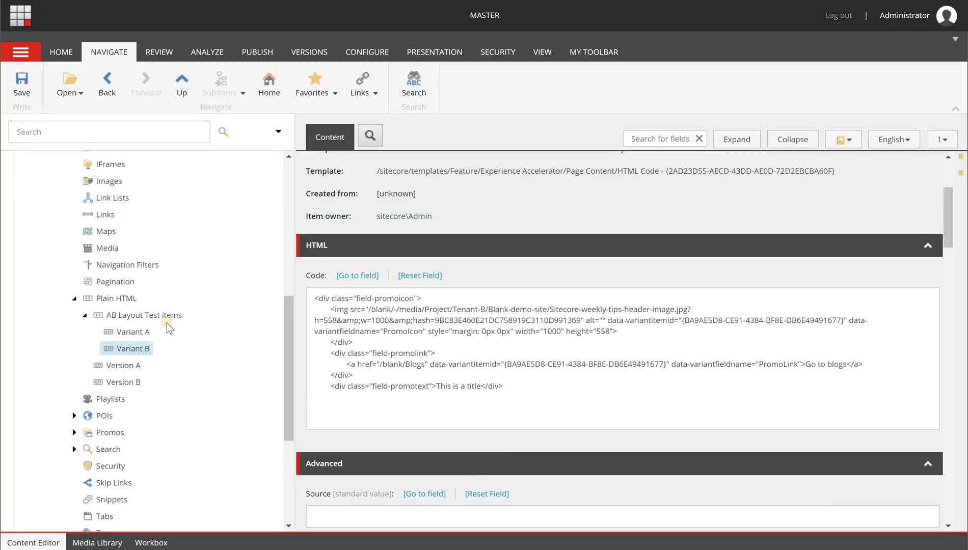
right_click(140, 316)
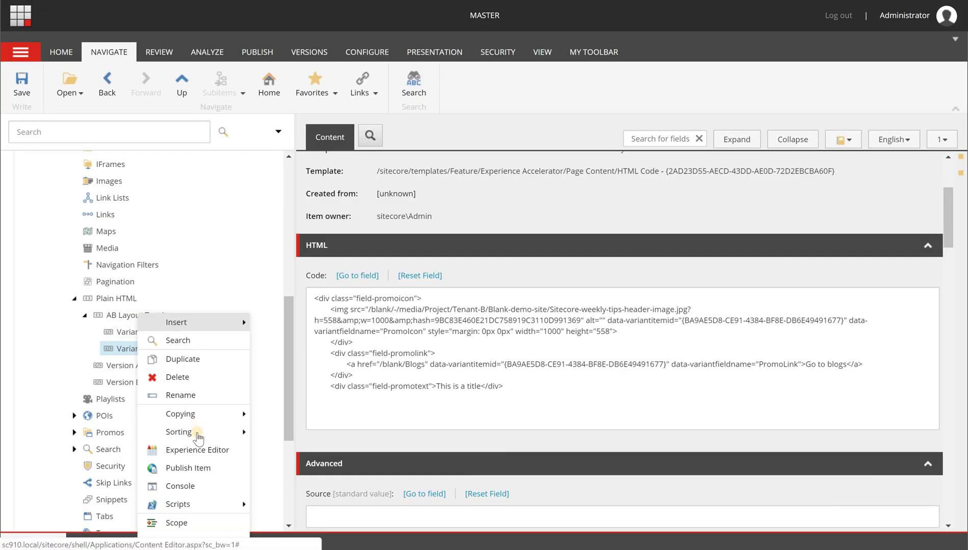
click(199, 467)
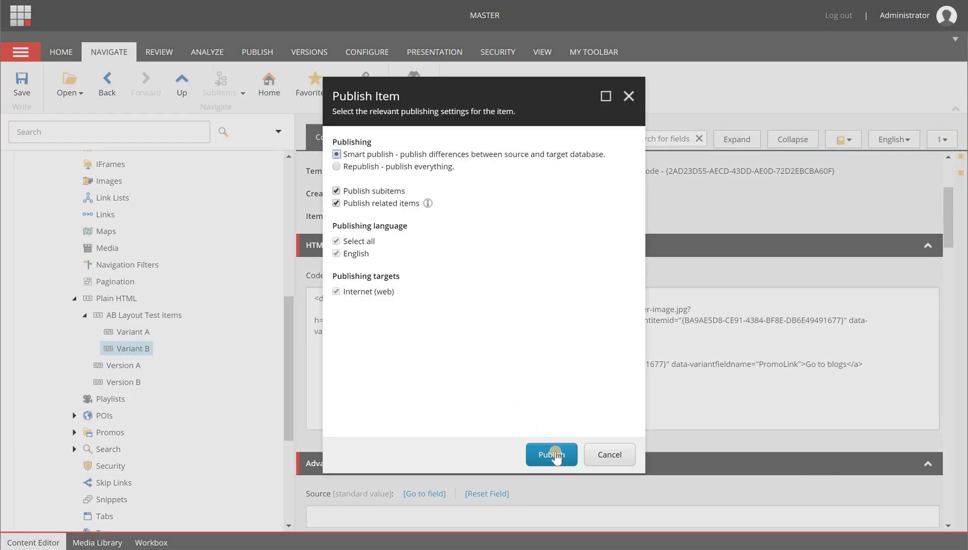
click(555, 455)
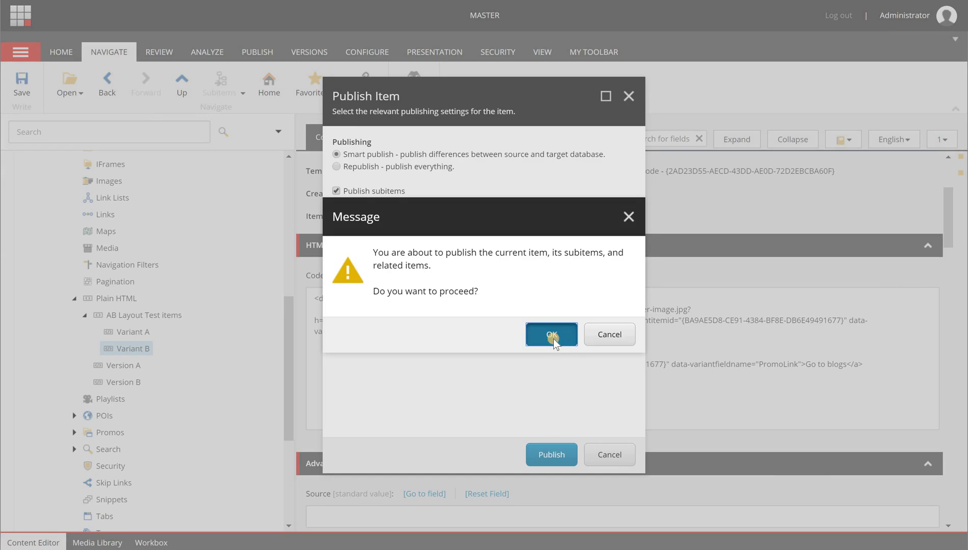
click(554, 339)
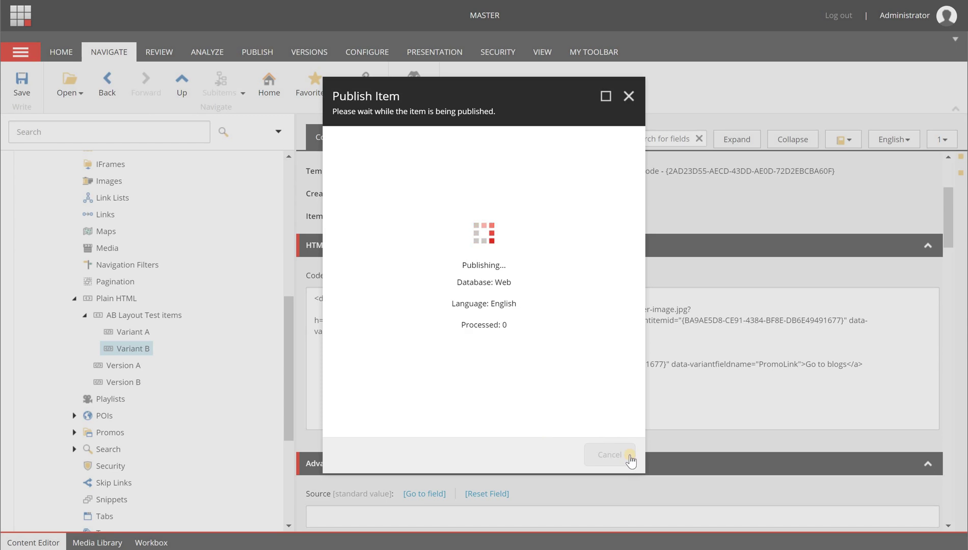
click(609, 454)
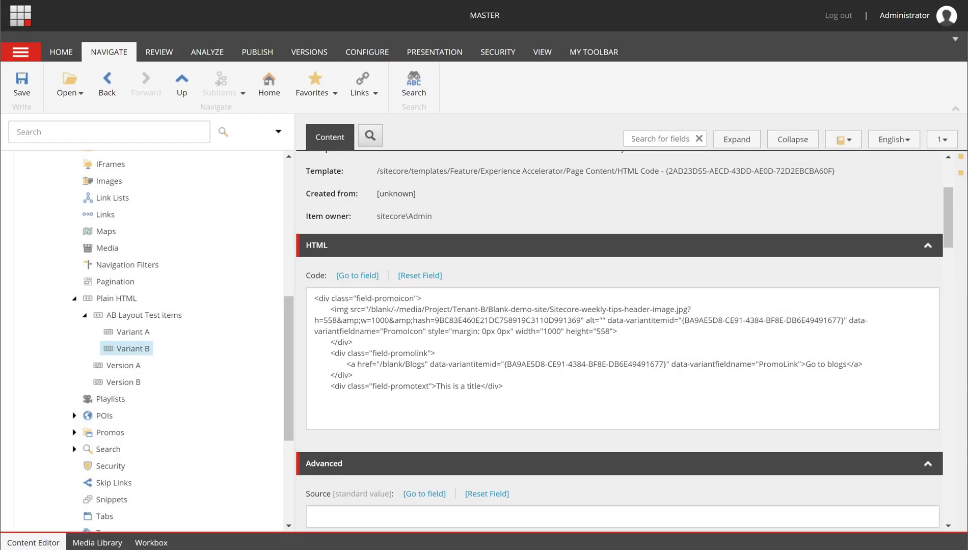
Open the live SXA demo site in a Firefox private window, showing the image-card promo above 'Go to blogs'.
drag(261, 549, 291, 471)
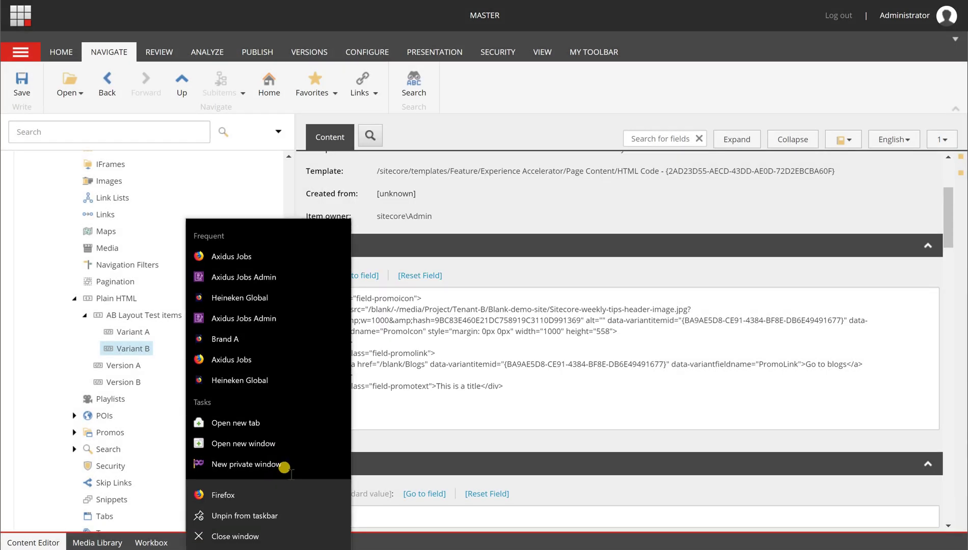
click(285, 464)
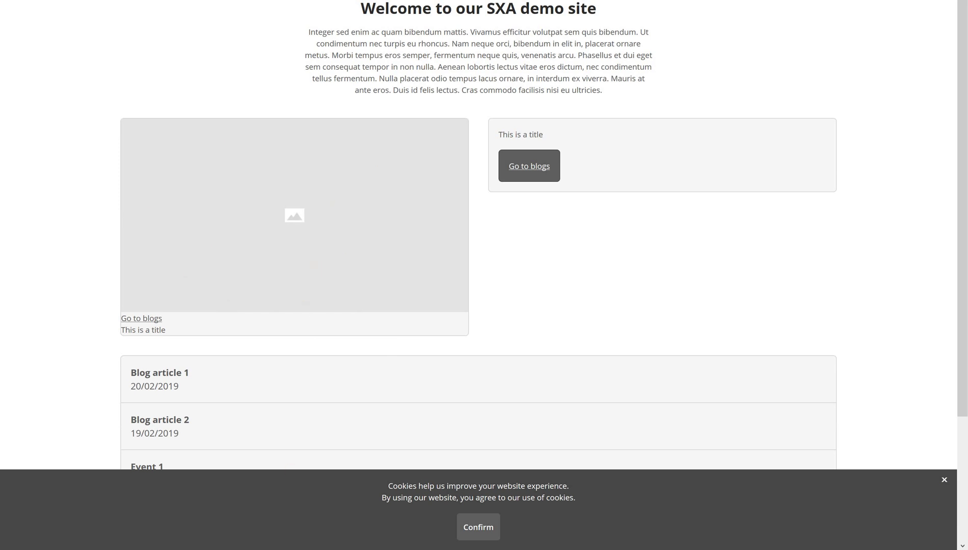
drag(272, 549, 274, 479)
mouse_move(237, 549)
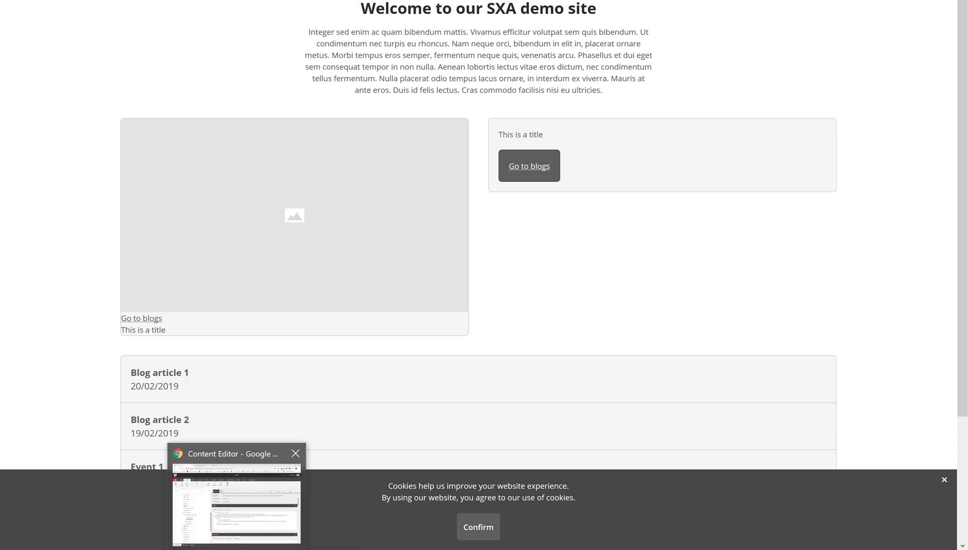
right_click(236, 549)
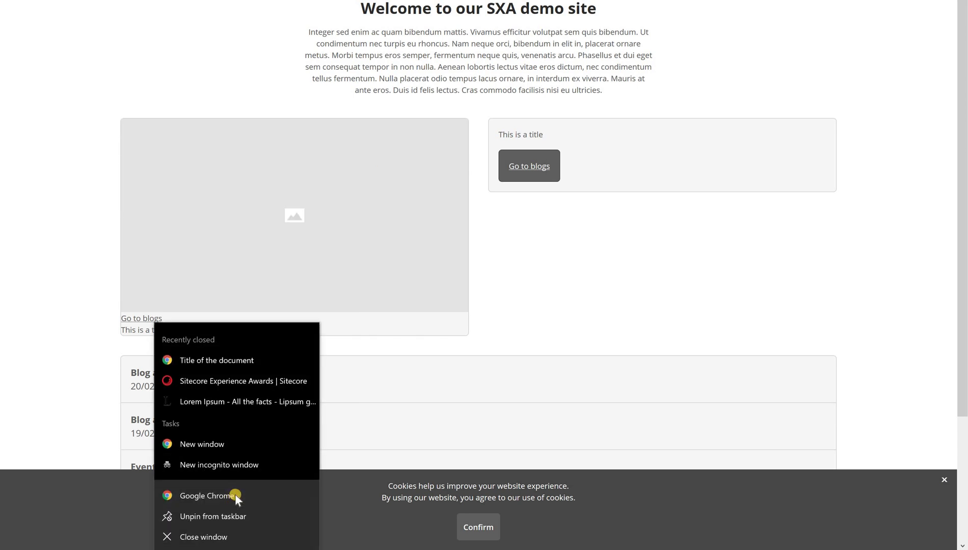
Load the live demo site in a Chrome incognito window and compare its promo with Firefox's.
click(239, 465)
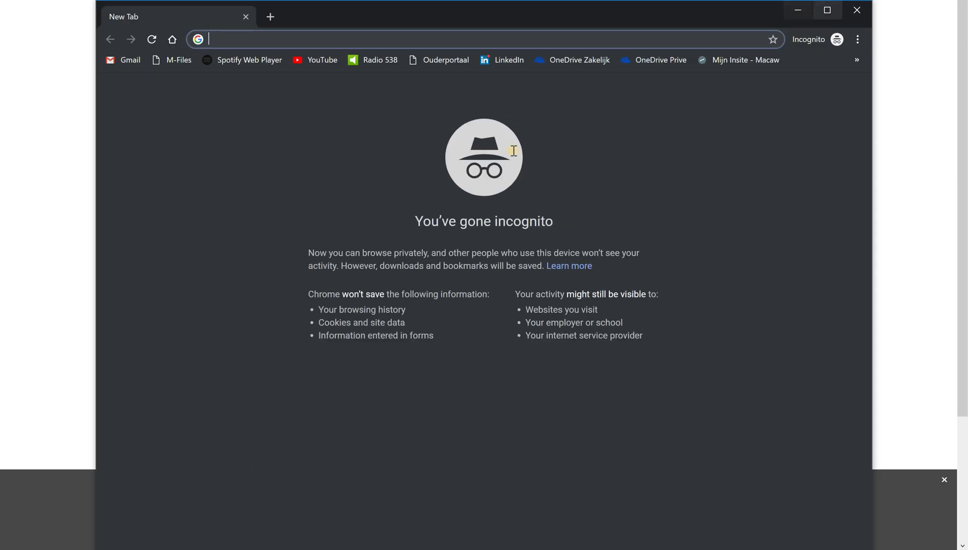
key(F11)
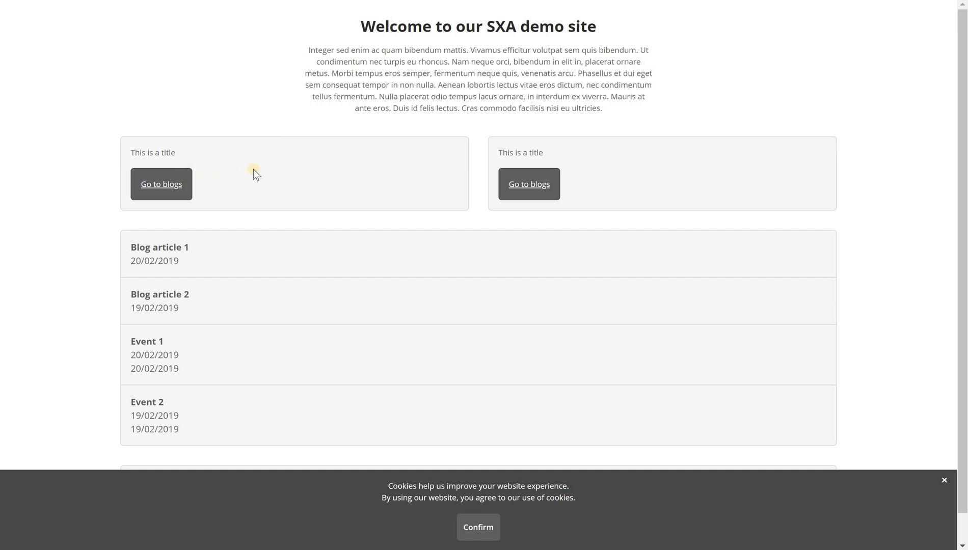
click(181, 184)
click(316, 506)
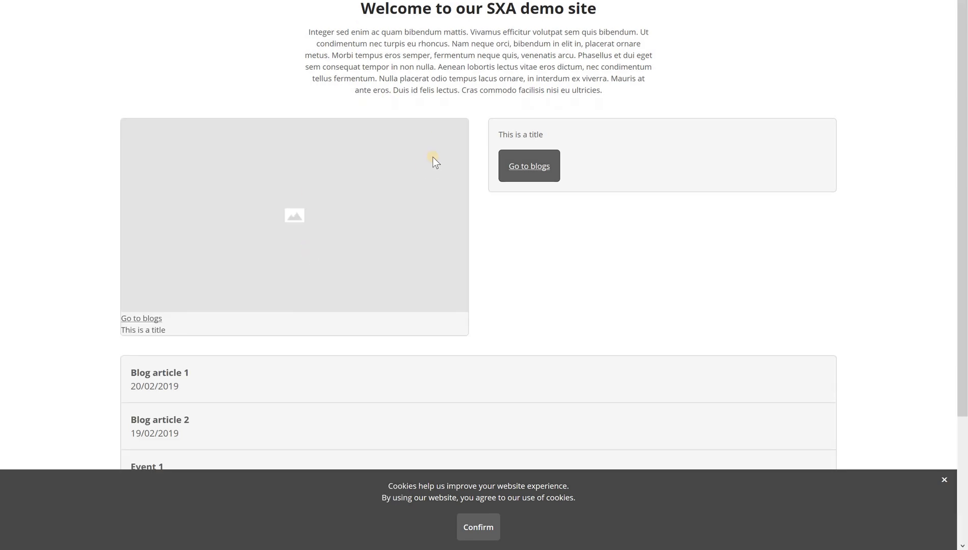